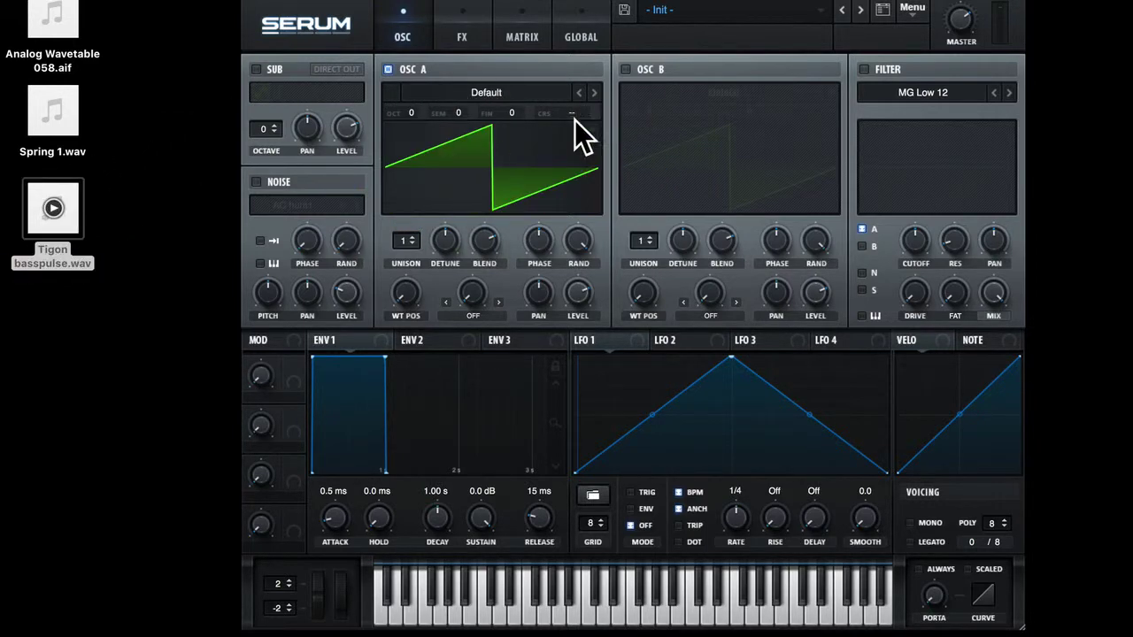
# - Open oscillator A's wavetable editor to view the audio import options, and close the editor
pyautogui.click(589, 133)
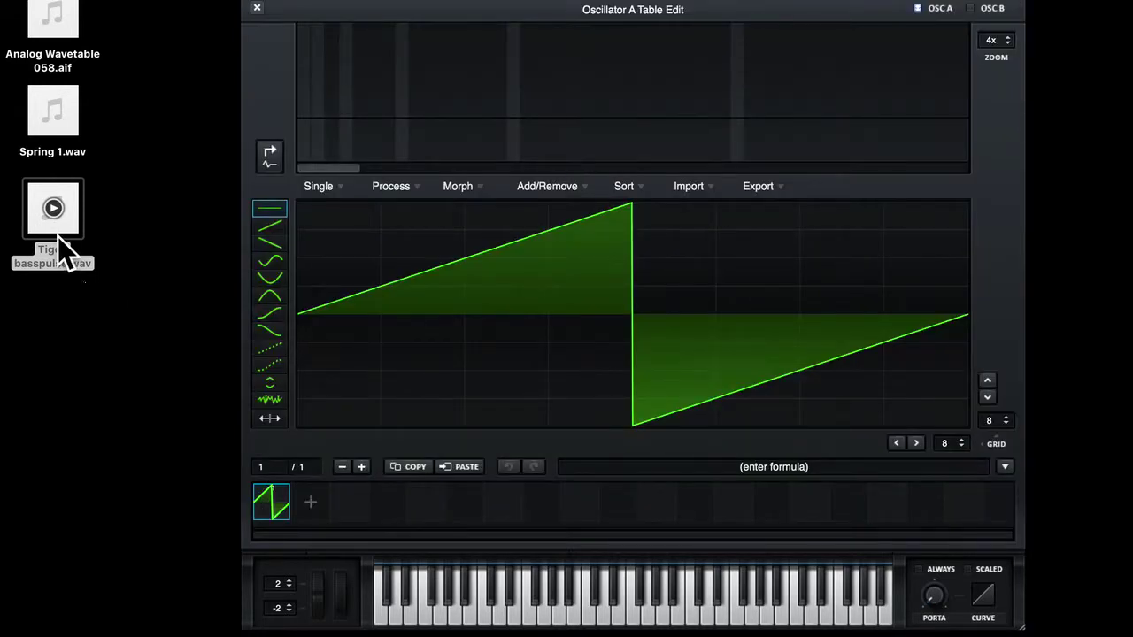
pyautogui.moveTo(58, 237)
pyautogui.mouseDown()
pyautogui.moveTo(509, 232)
pyautogui.moveTo(70, 227)
pyautogui.mouseUp()
pyautogui.click(689, 188)
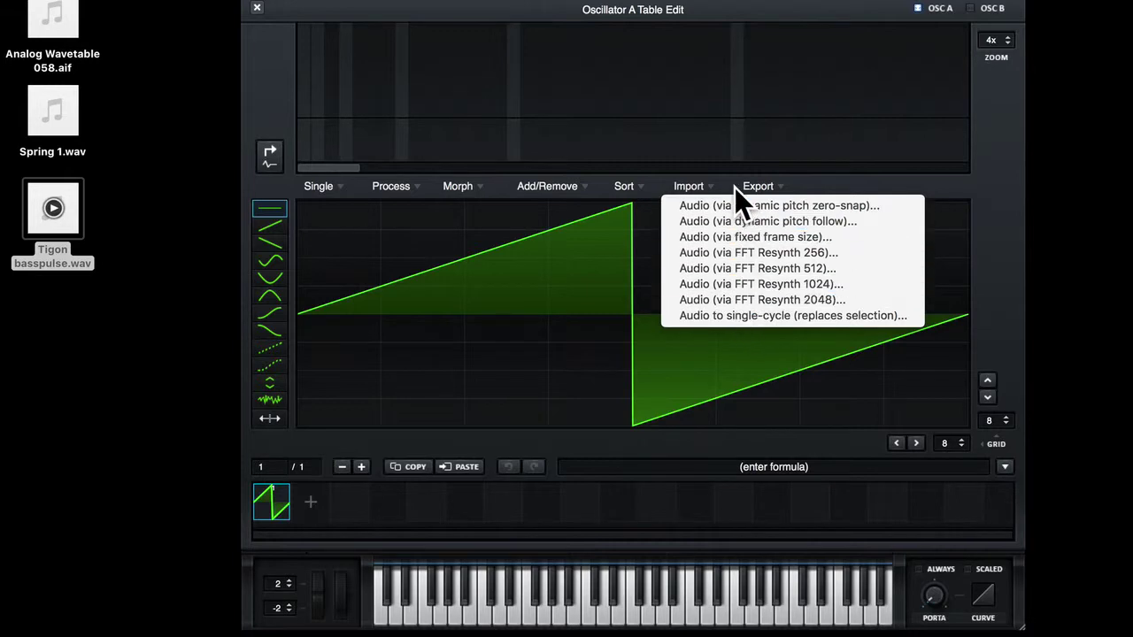
pyautogui.click(509, 207)
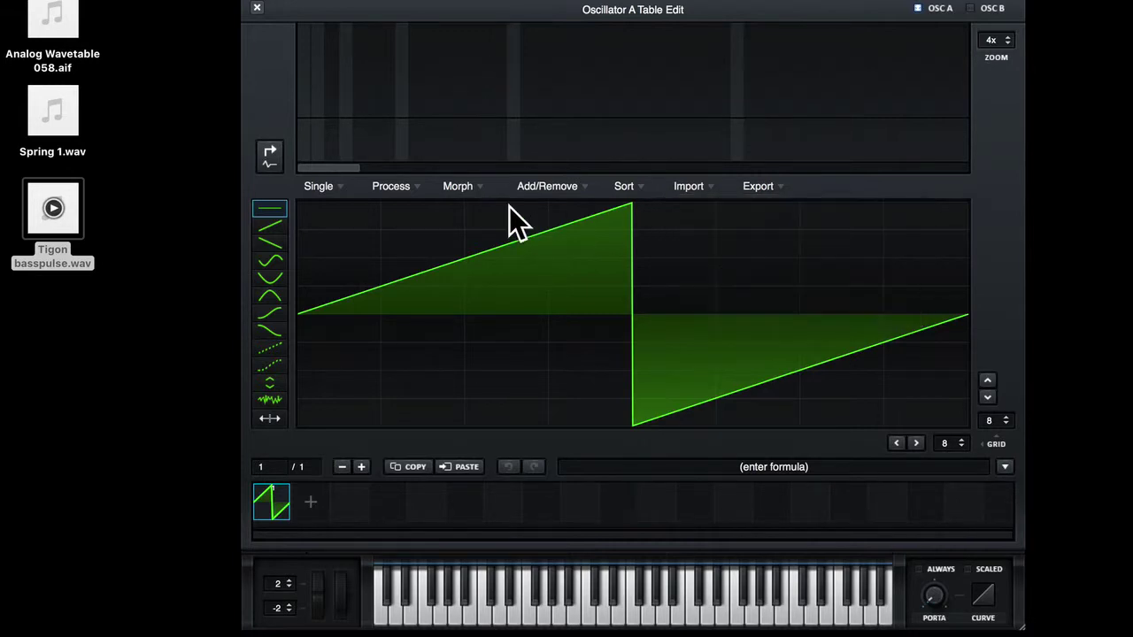
pyautogui.click(254, 7)
# - Import Tigon basspulse.wav from the desktop into oscillator A using the normal import with dynamic pitch zero-snap
pyautogui.moveTo(51, 228)
pyautogui.mouseDown()
pyautogui.moveTo(463, 156)
pyautogui.moveTo(451, 136)
pyautogui.moveTo(571, 139)
pyautogui.moveTo(401, 133)
pyautogui.moveTo(543, 166)
pyautogui.moveTo(577, 162)
pyautogui.moveTo(459, 158)
pyautogui.moveTo(580, 178)
pyautogui.moveTo(437, 175)
pyautogui.moveTo(469, 174)
pyautogui.moveTo(407, 192)
pyautogui.moveTo(598, 200)
pyautogui.moveTo(80, 251)
pyautogui.moveTo(56, 221)
pyautogui.mouseUp()
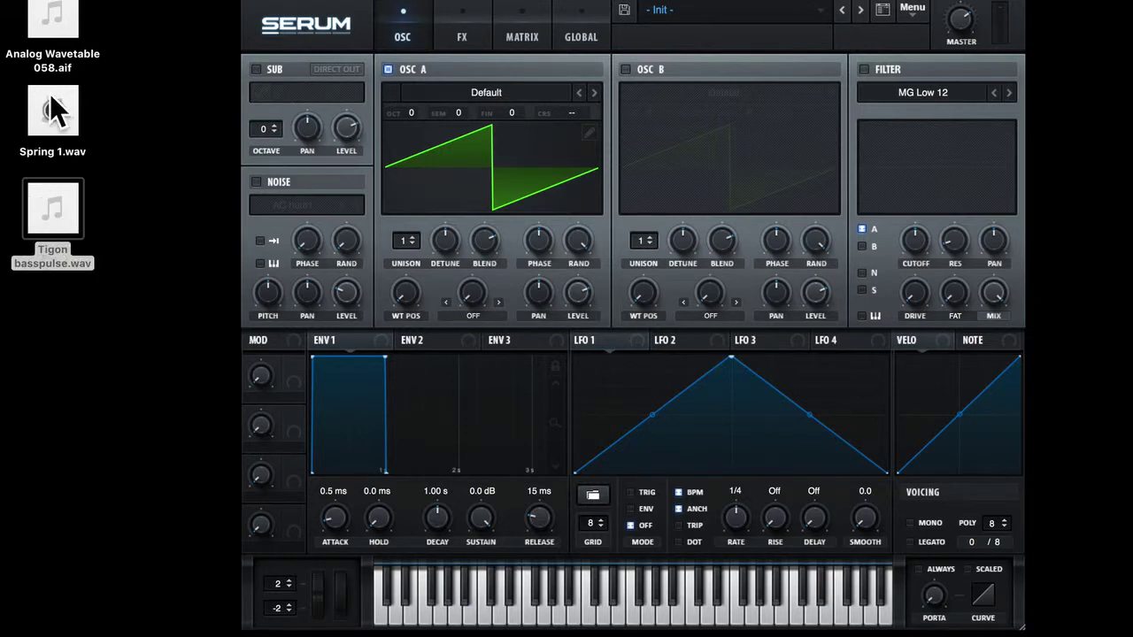
pyautogui.moveTo(27, 103)
pyautogui.moveTo(57, 25)
pyautogui.moveTo(47, 214)
pyautogui.moveTo(52, 224); pyautogui.dragTo(434, 135)
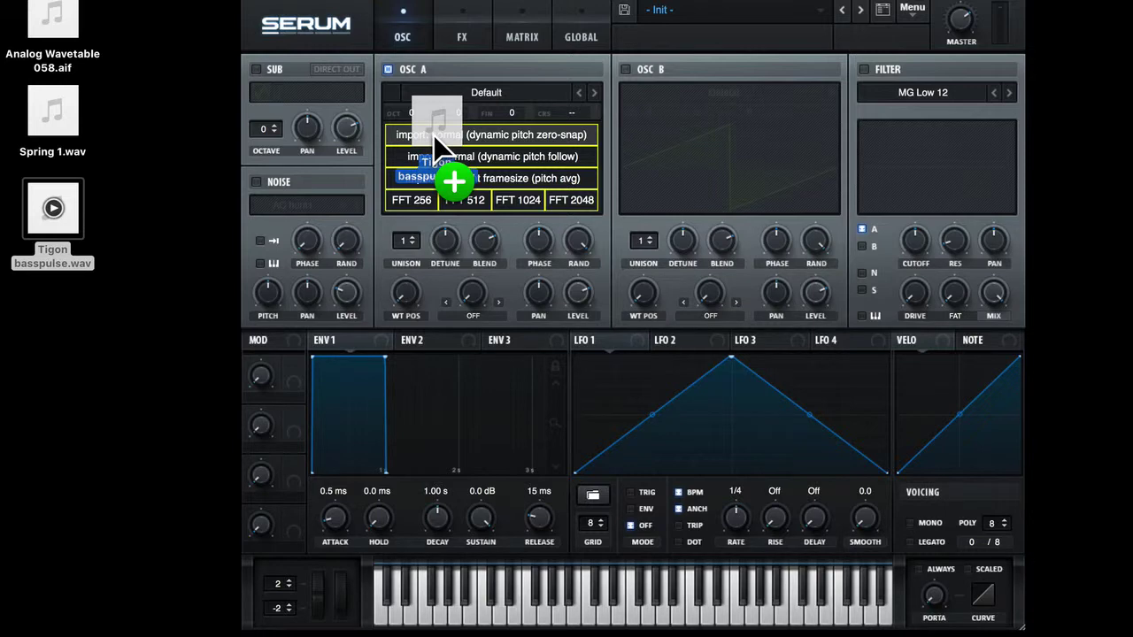
pyautogui.moveTo(434, 134); pyautogui.dragTo(451, 141)
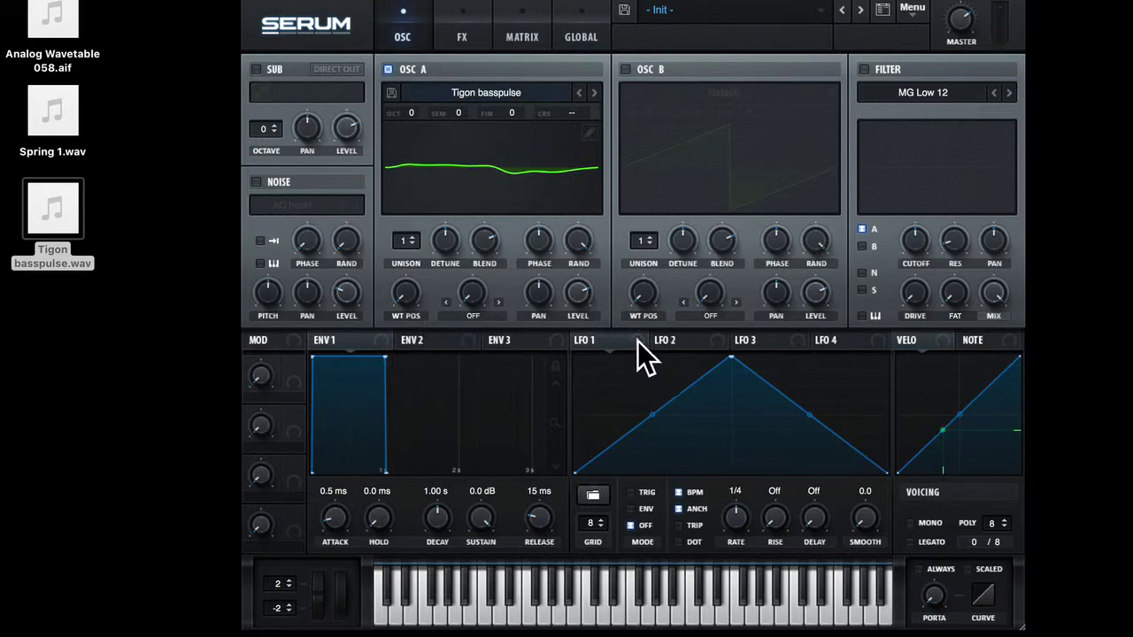
# - Assign LFO 1 to oscillator A's wavetable position and set the LFO 1 rate to 4 bar
pyautogui.moveTo(603, 339); pyautogui.dragTo(406, 301)
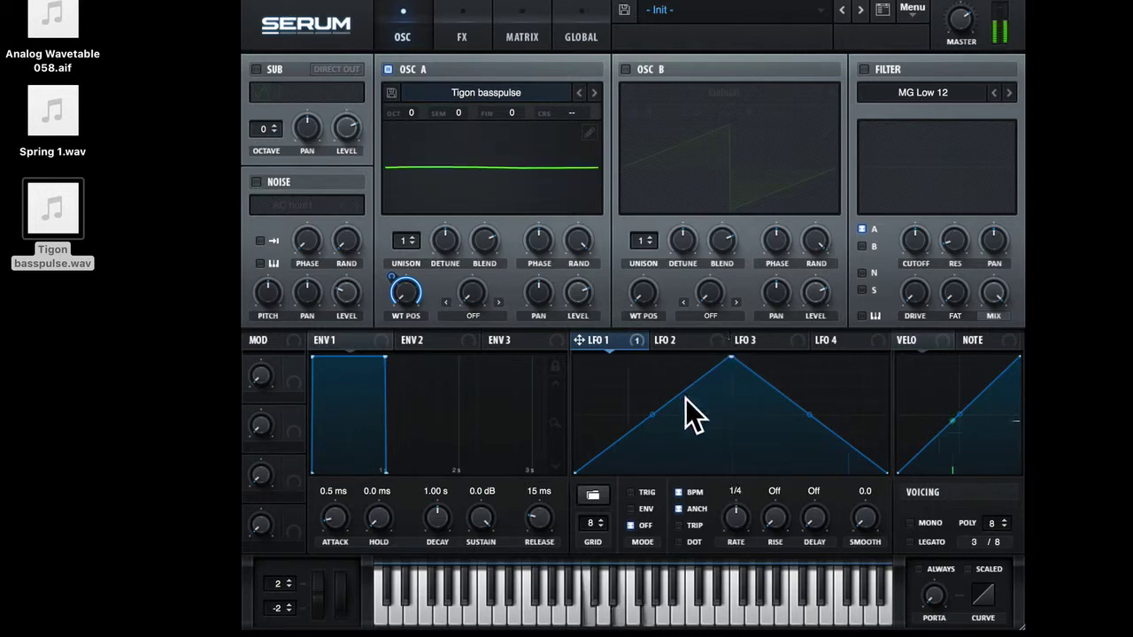
pyautogui.moveTo(730, 503); pyautogui.dragTo(737, 528)
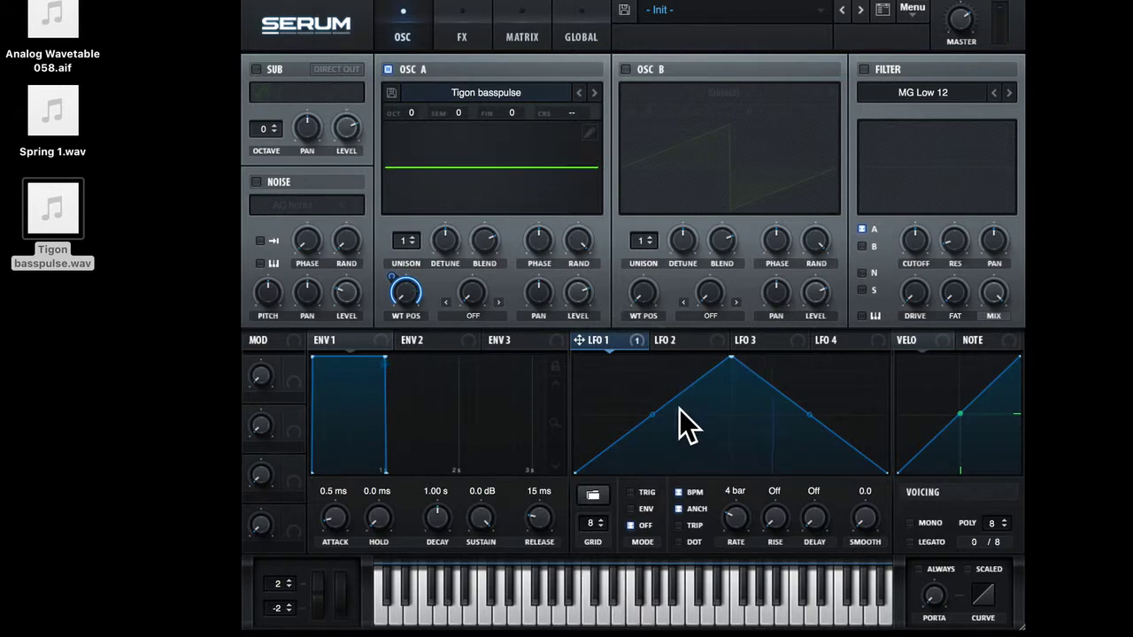
# - Remove the silent frames from 187 to the end of oscillator A's wavetable in the table editor
pyautogui.click(587, 133)
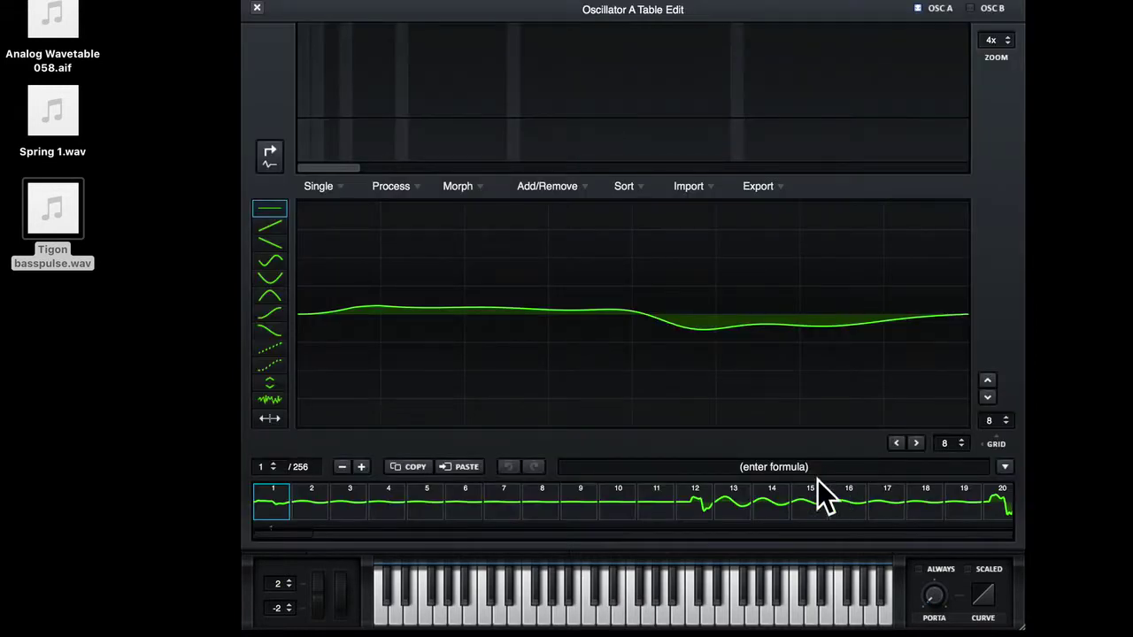
pyautogui.scroll(-10, 850, 504)
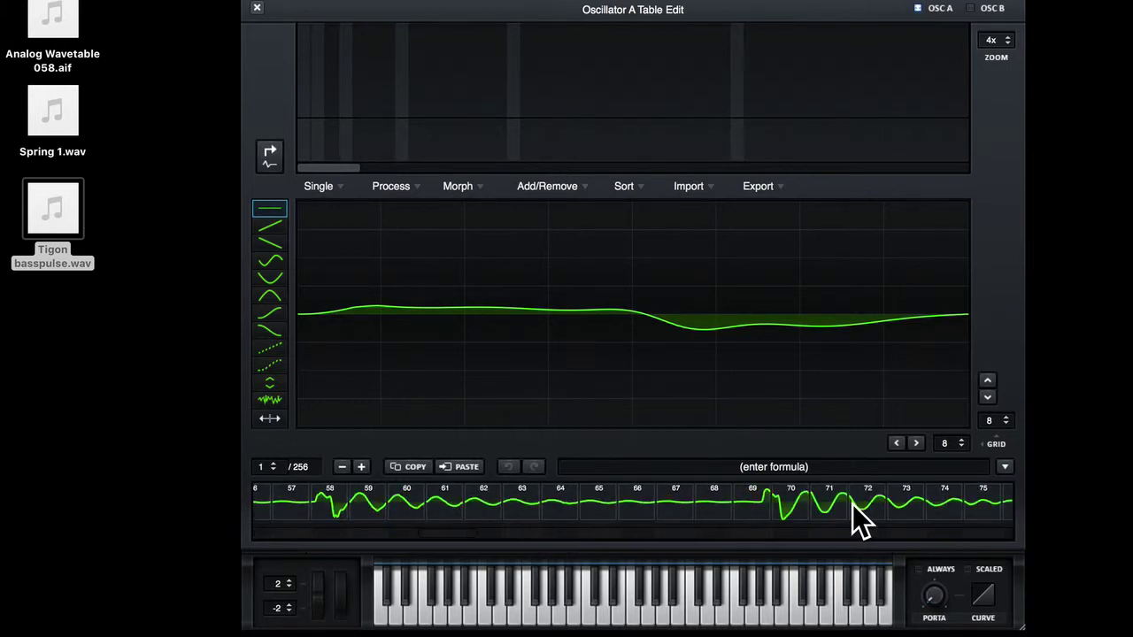
pyautogui.scroll(-7, 625, 504)
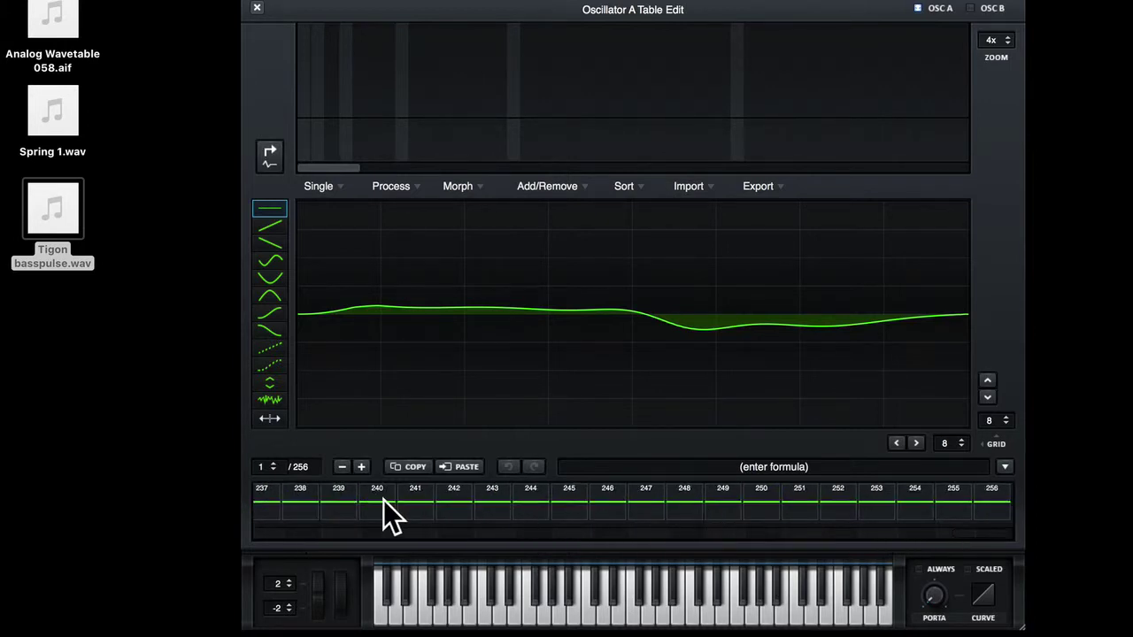
pyautogui.scroll(-4, 387, 514)
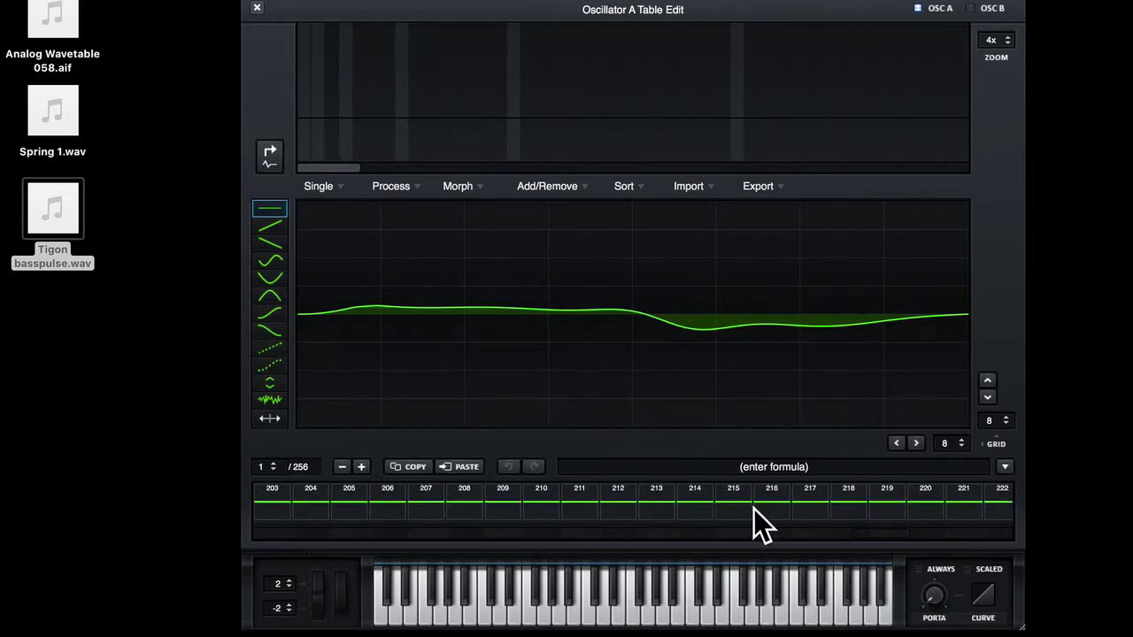
pyautogui.scroll(3, 753, 509)
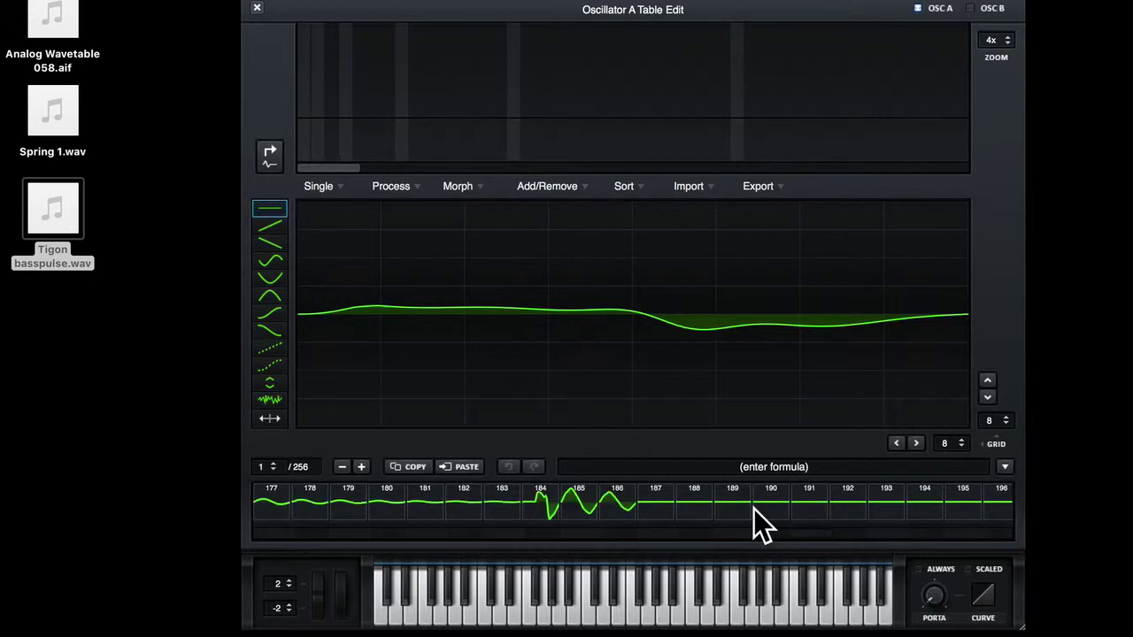
pyautogui.click(660, 512)
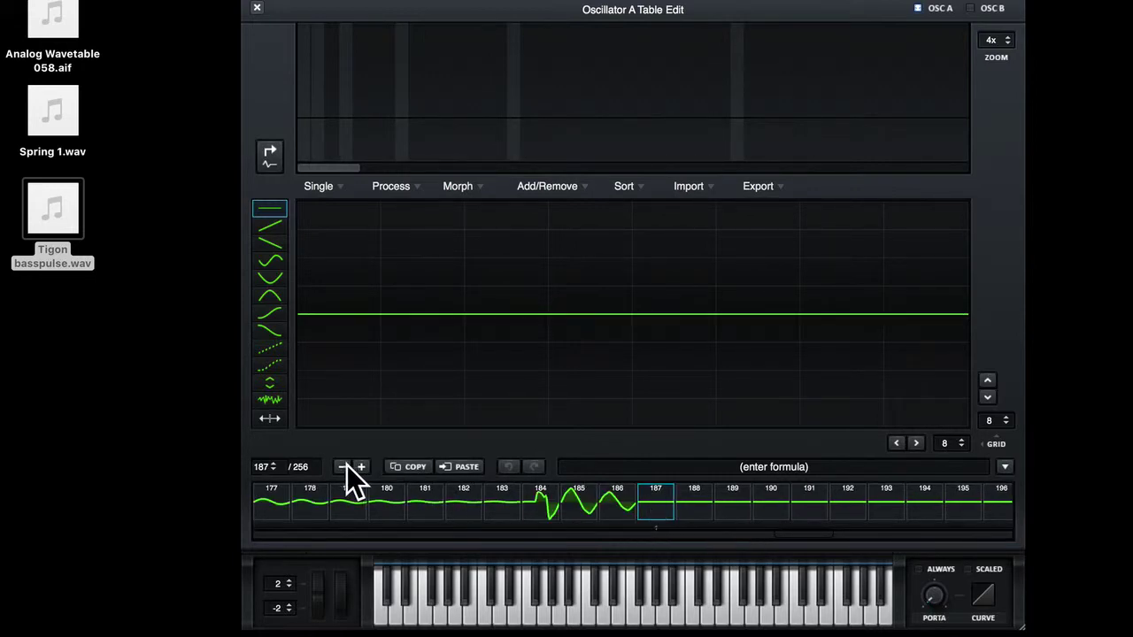
pyautogui.scroll(-7, 783, 517)
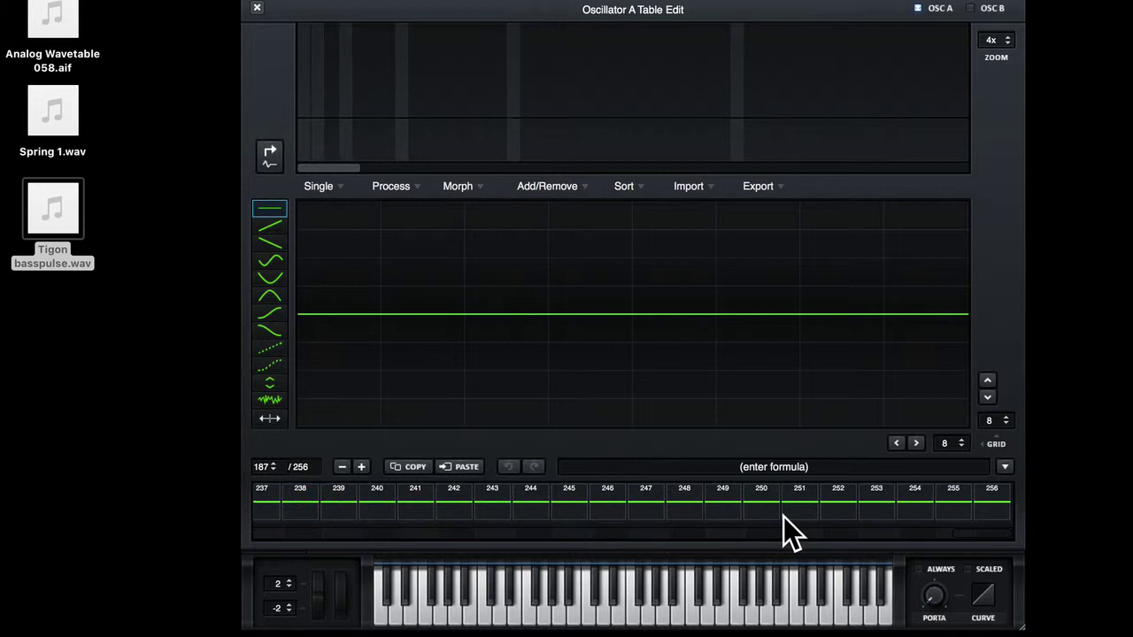
pyautogui.keyDown('shift'); pyautogui.click(987, 505); pyautogui.keyUp('shift')
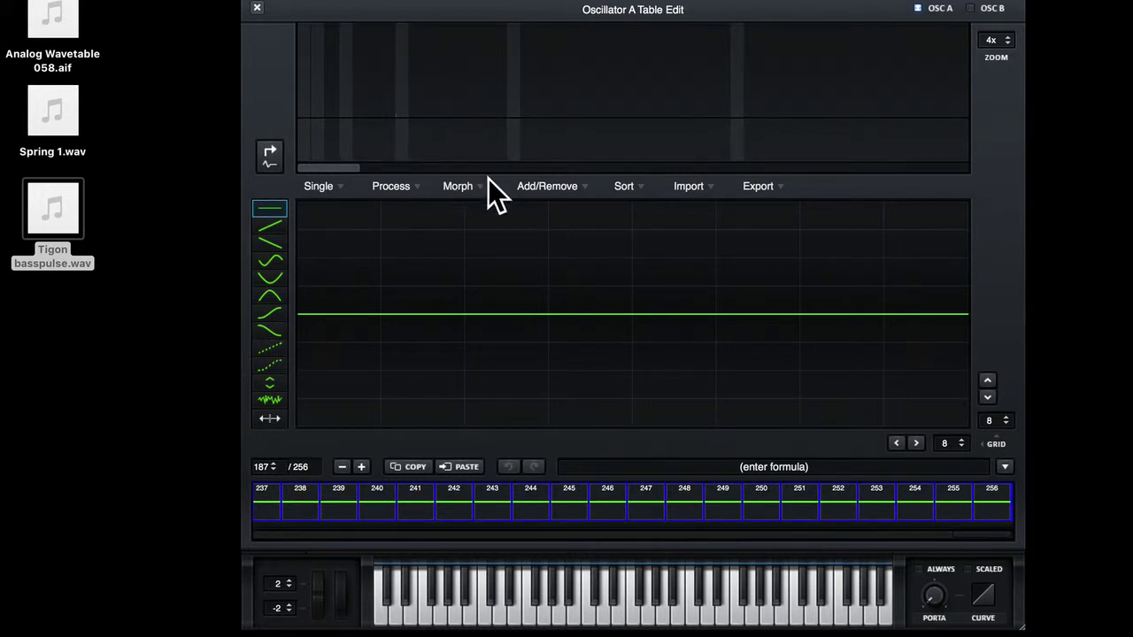
pyautogui.click(547, 187)
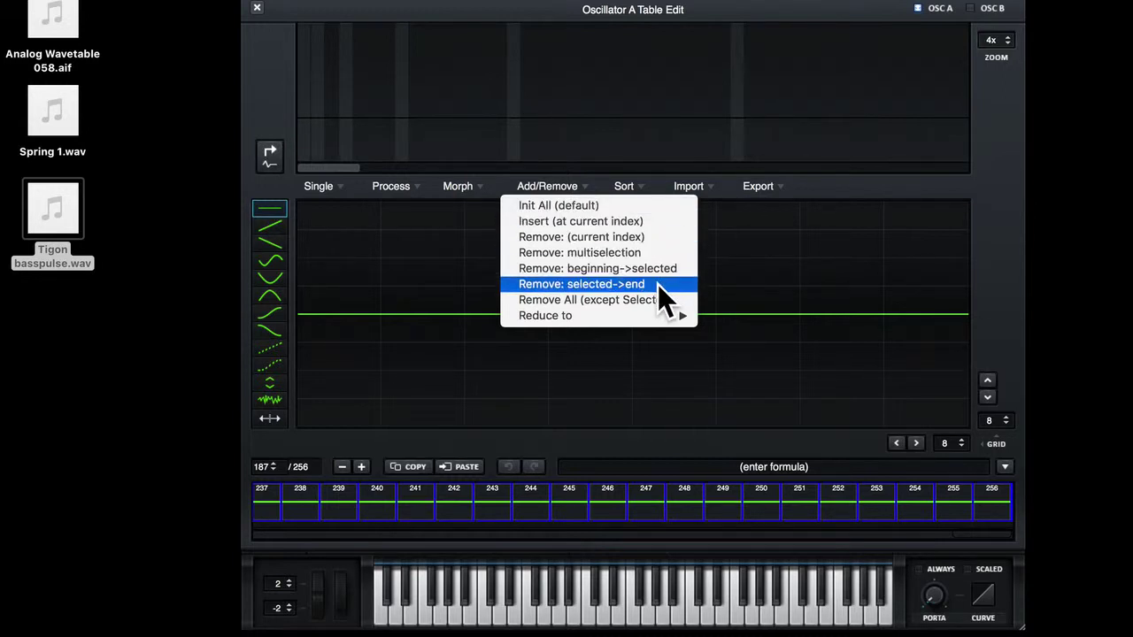
pyautogui.click(602, 286)
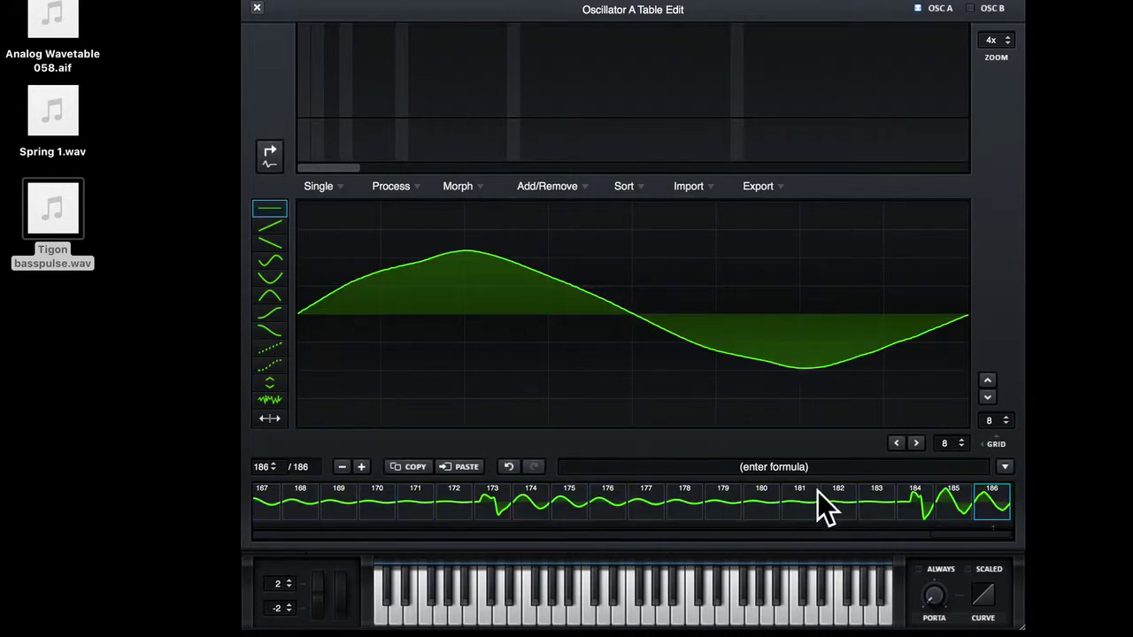
# - Normalize each frame of oscillator A's wavetable separately, check the first frame, and return to the main synth view
pyautogui.scroll(3, 801, 488)
pyautogui.scroll(-3, 801, 500)
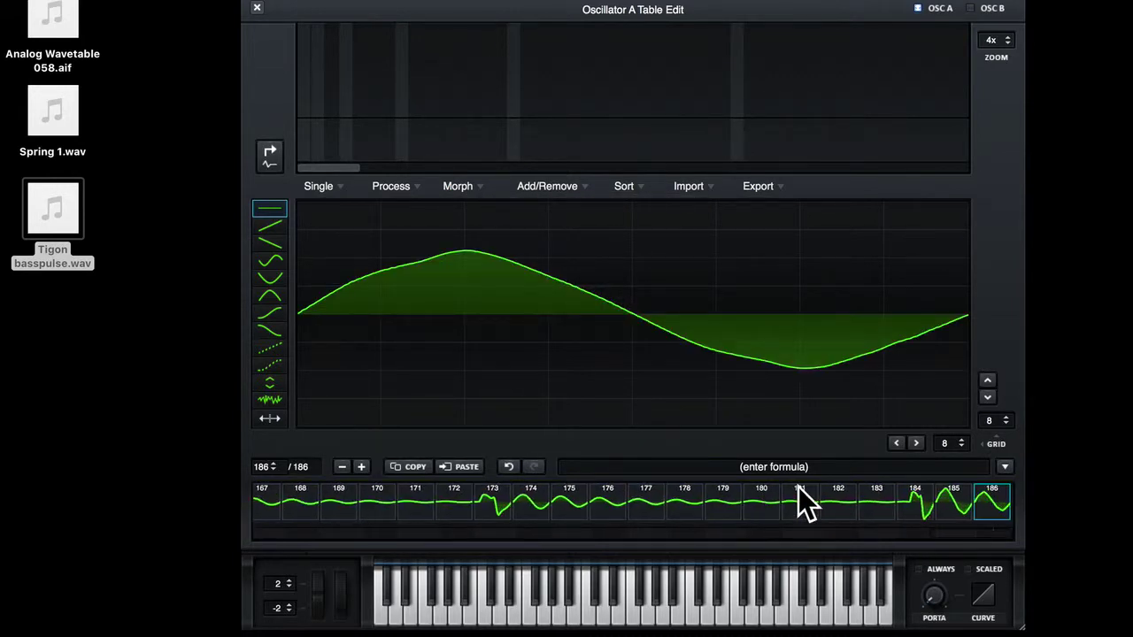
pyautogui.scroll(15, 781, 500)
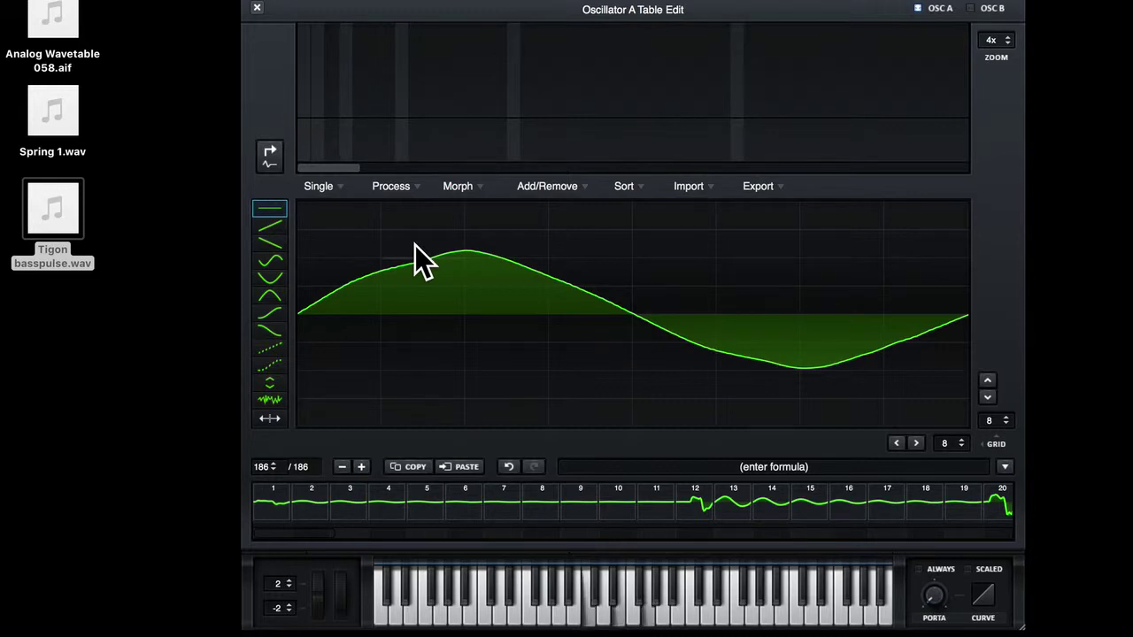
pyautogui.click(395, 186)
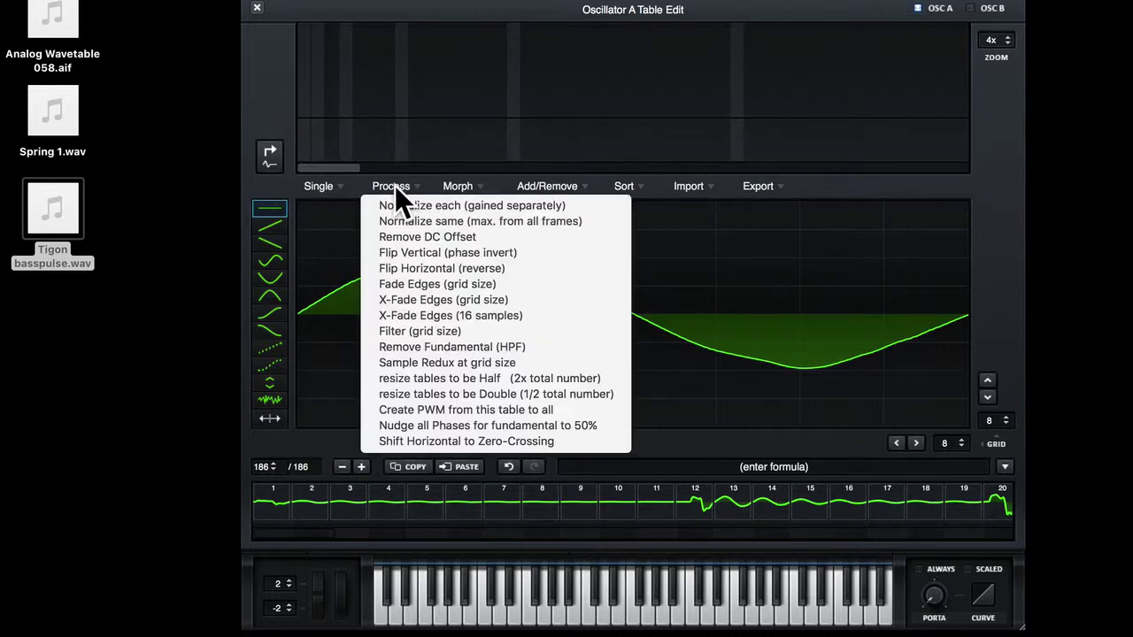
pyautogui.click(502, 206)
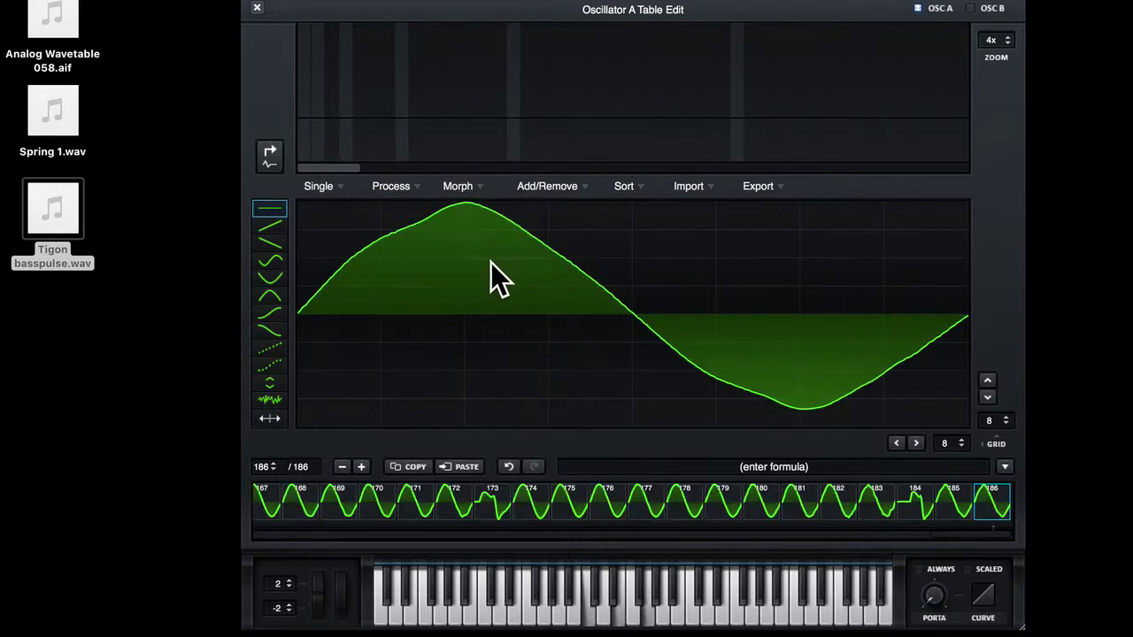
pyautogui.scroll(5, 499, 509)
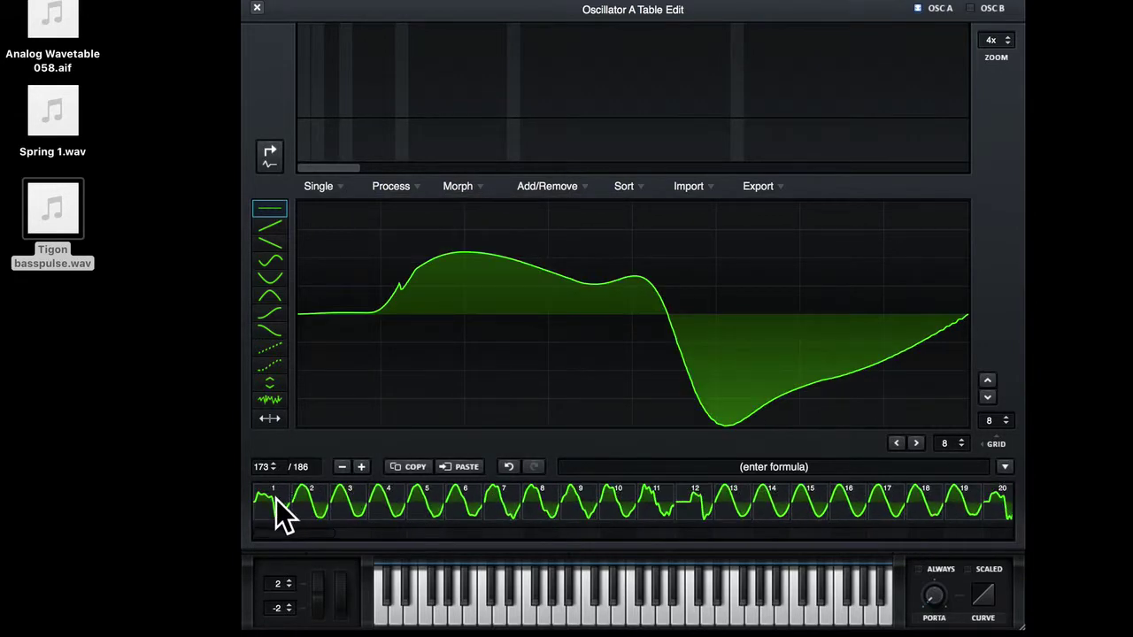
pyautogui.click(274, 508)
pyautogui.click(256, 7)
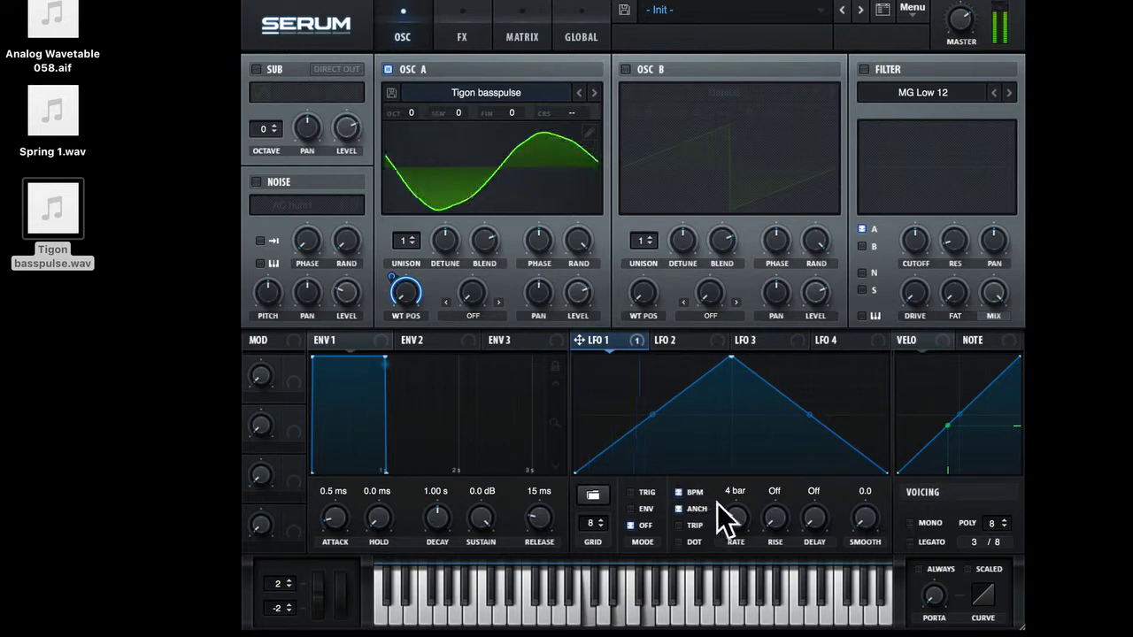
# - Try an LFO 1 rate of 8 bar and restore it to 4 bar
pyautogui.moveTo(739, 517); pyautogui.dragTo(740, 532)
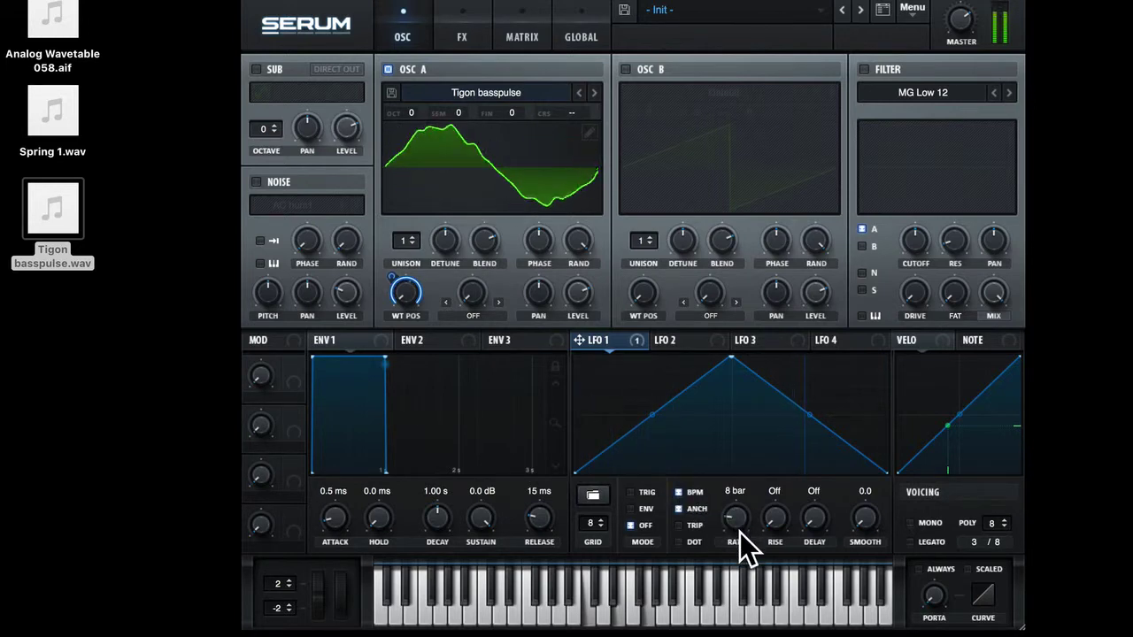
pyautogui.moveTo(740, 532)
pyautogui.mouseDown()
pyautogui.moveTo(739, 442)
pyautogui.moveTo(740, 520)
pyautogui.mouseUp()
# - Import Tigon basspulse.wav into oscillator A again, using the normal import with dynamic pitch follow
pyautogui.moveTo(72, 235); pyautogui.dragTo(424, 158)
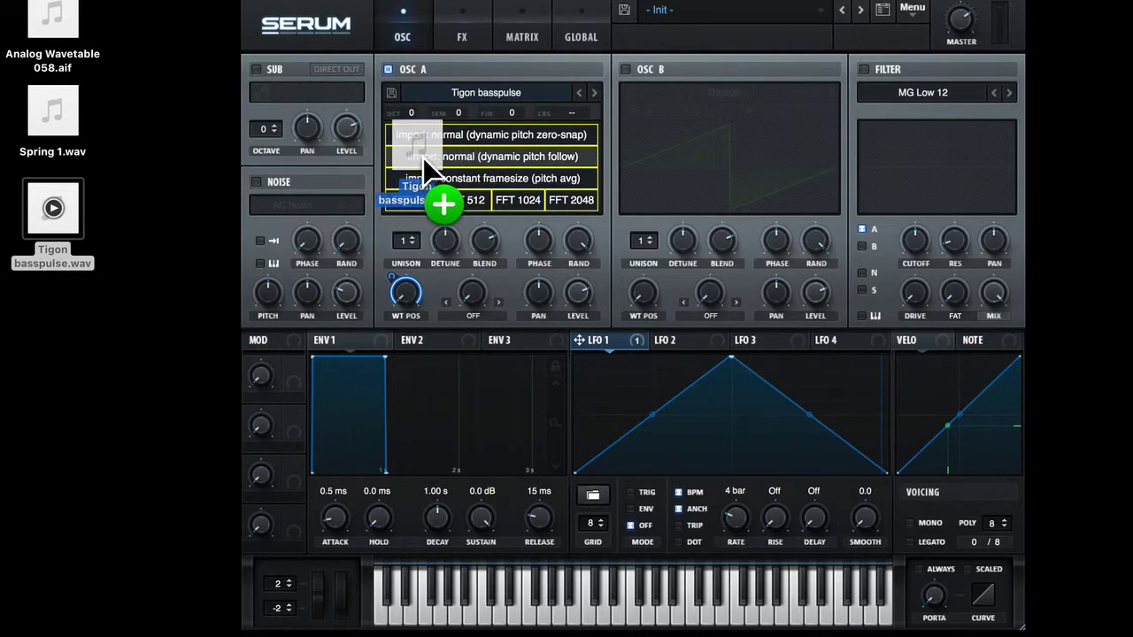
pyautogui.moveTo(423, 158); pyautogui.dragTo(427, 150)
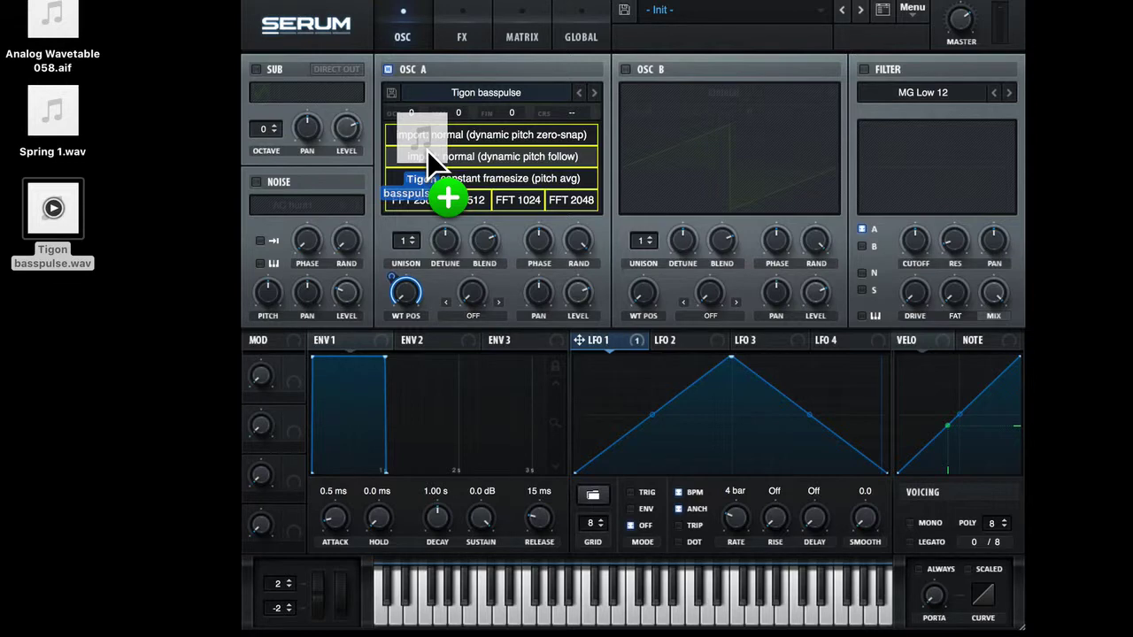
pyautogui.moveTo(428, 150); pyautogui.dragTo(430, 155)
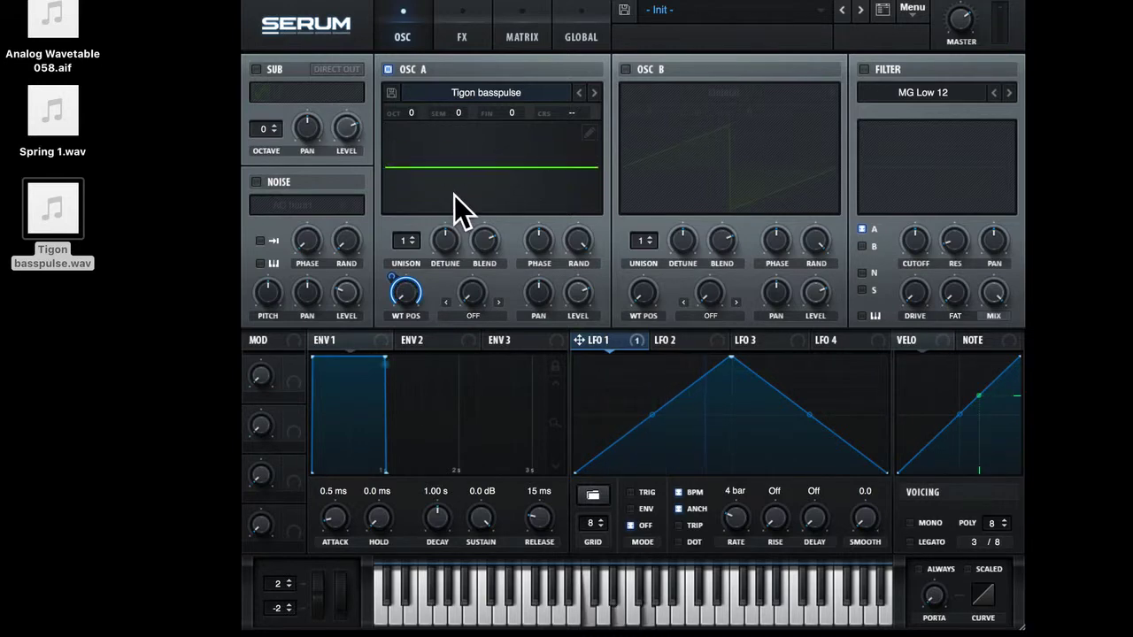
# - Open oscillator A's wavetable editor and normalize each frame with separate gain
pyautogui.click(589, 133)
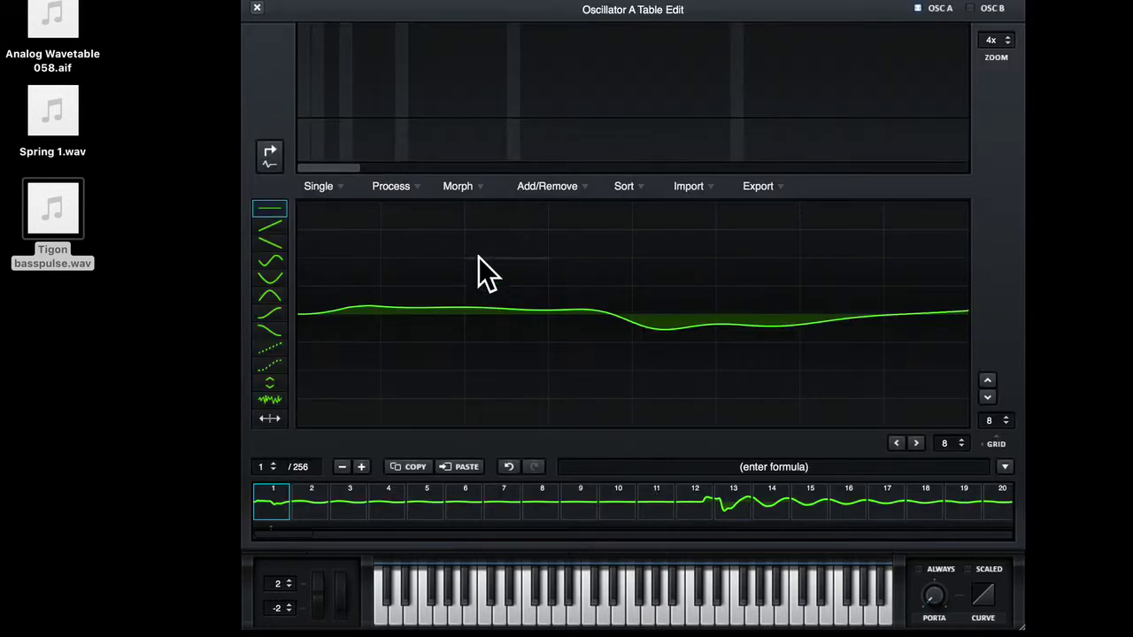
pyautogui.click(403, 186)
pyautogui.click(471, 209)
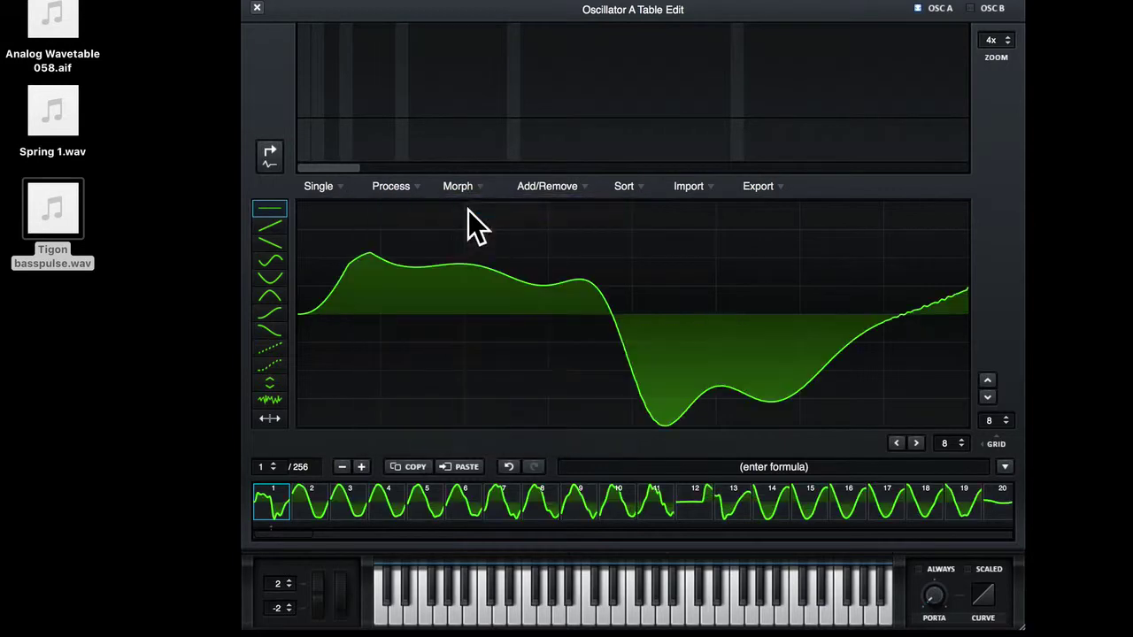
# - Remove the silent frames from 191 to the end of the pitch-follow wavetable
pyautogui.hscroll(10, 656, 505)
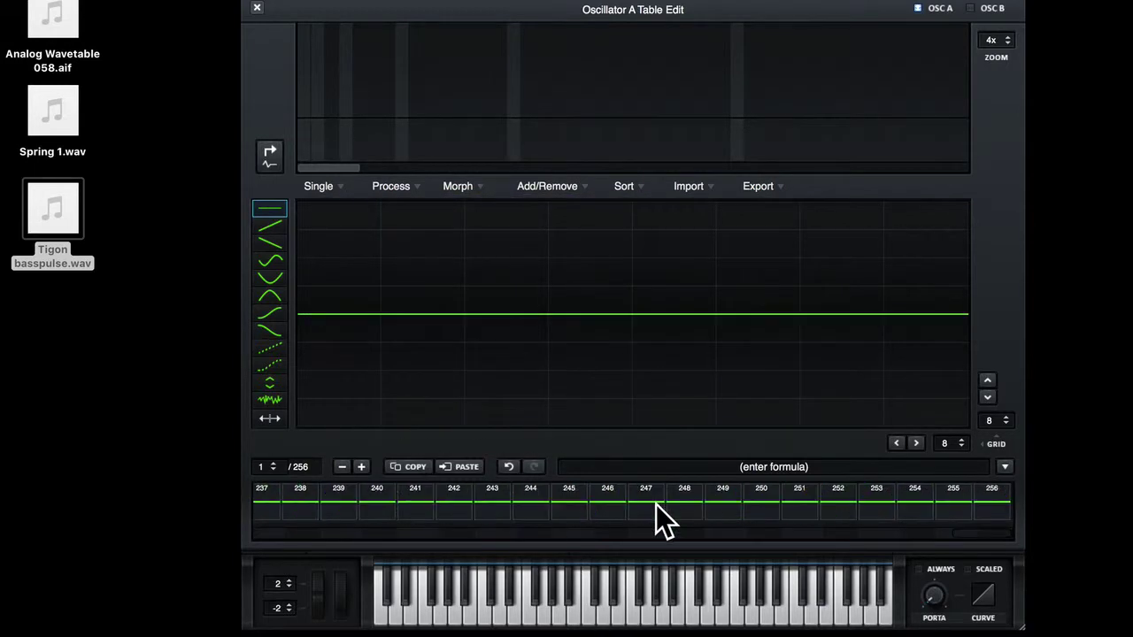
pyautogui.hscroll(-10, 447, 509)
pyautogui.hscroll(5, 446, 508)
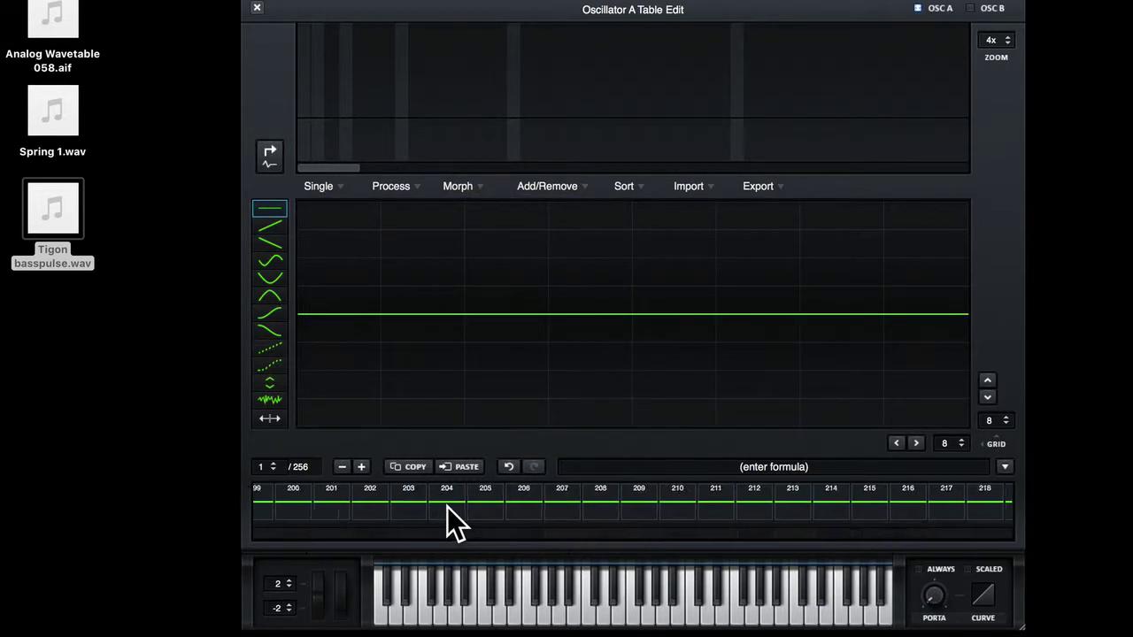
pyautogui.hscroll(-2, 447, 508)
pyautogui.click(447, 508)
pyautogui.hscroll(10, 662, 507)
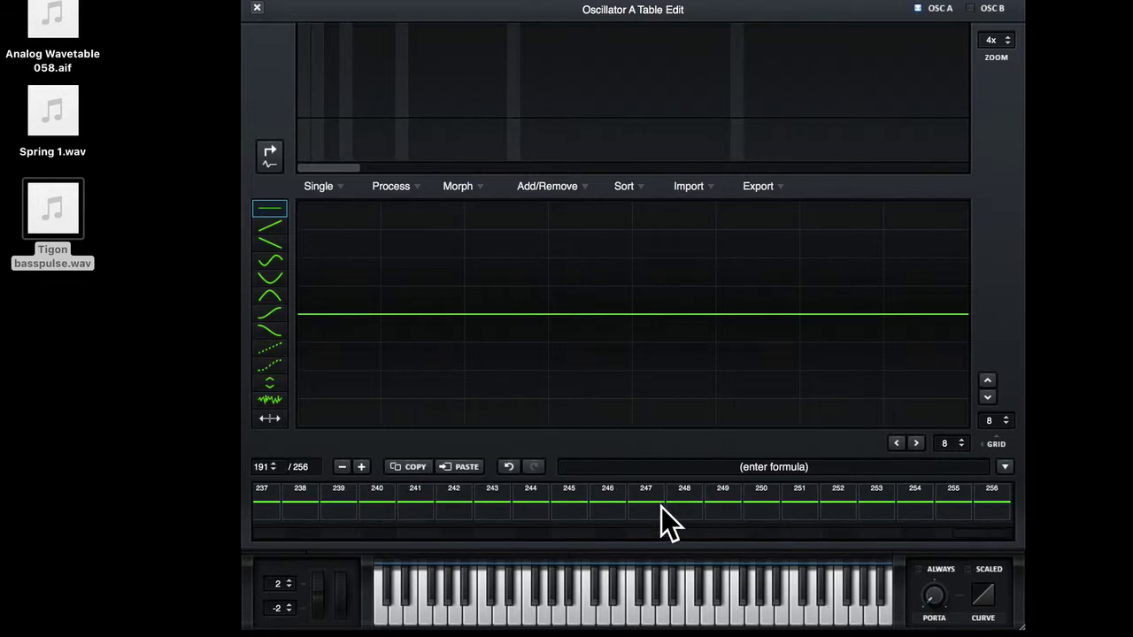
pyautogui.keyDown('shift'); pyautogui.click(989, 504); pyautogui.keyUp('shift')
pyautogui.click(565, 186)
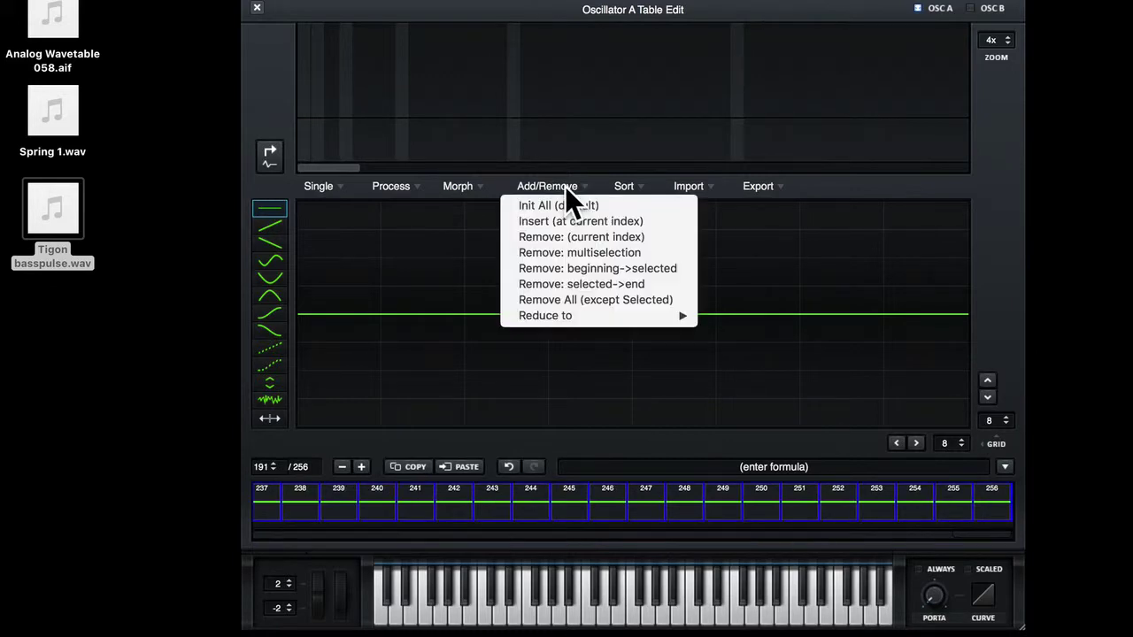
pyautogui.click(609, 287)
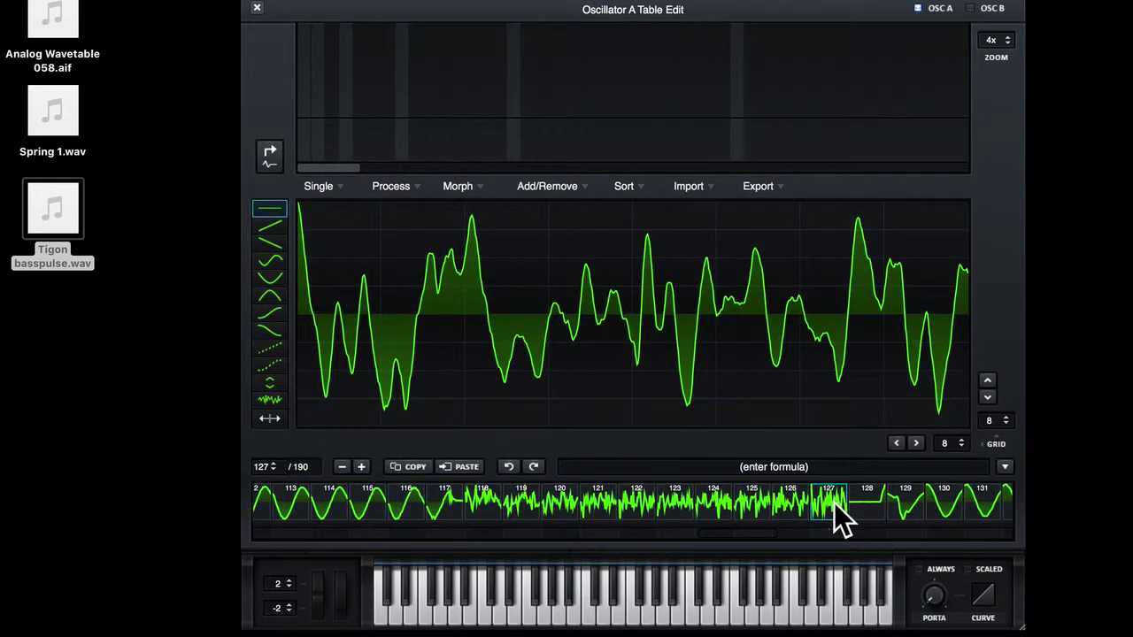
# - Delete the noisy frames from 127 back to 118 one by one from oscillator A's wavetable
pyautogui.click(344, 465)
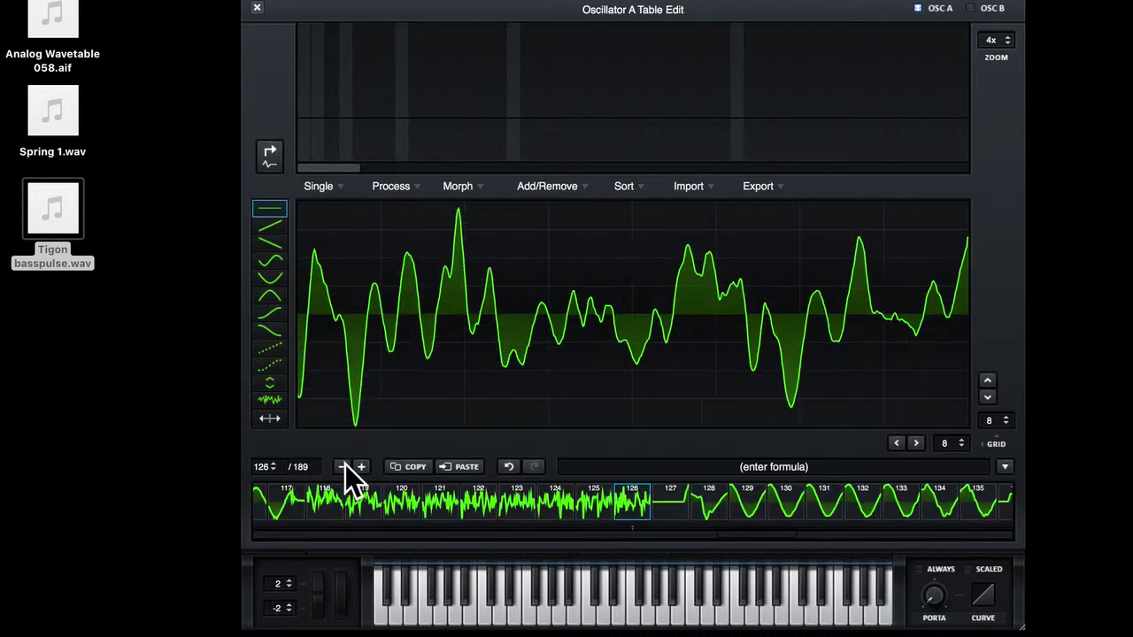
pyautogui.click(344, 465)
pyautogui.click(344, 464)
pyautogui.click(343, 465)
pyautogui.click(343, 465)
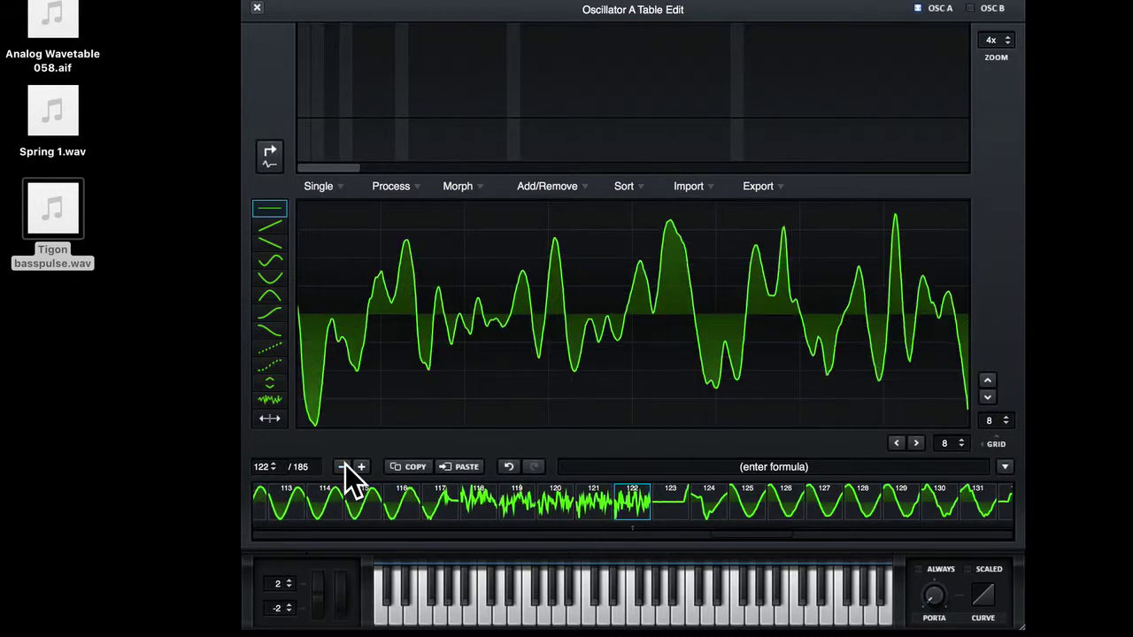
pyautogui.click(343, 464)
pyautogui.click(343, 465)
pyautogui.click(344, 465)
pyautogui.click(343, 465)
pyautogui.click(343, 464)
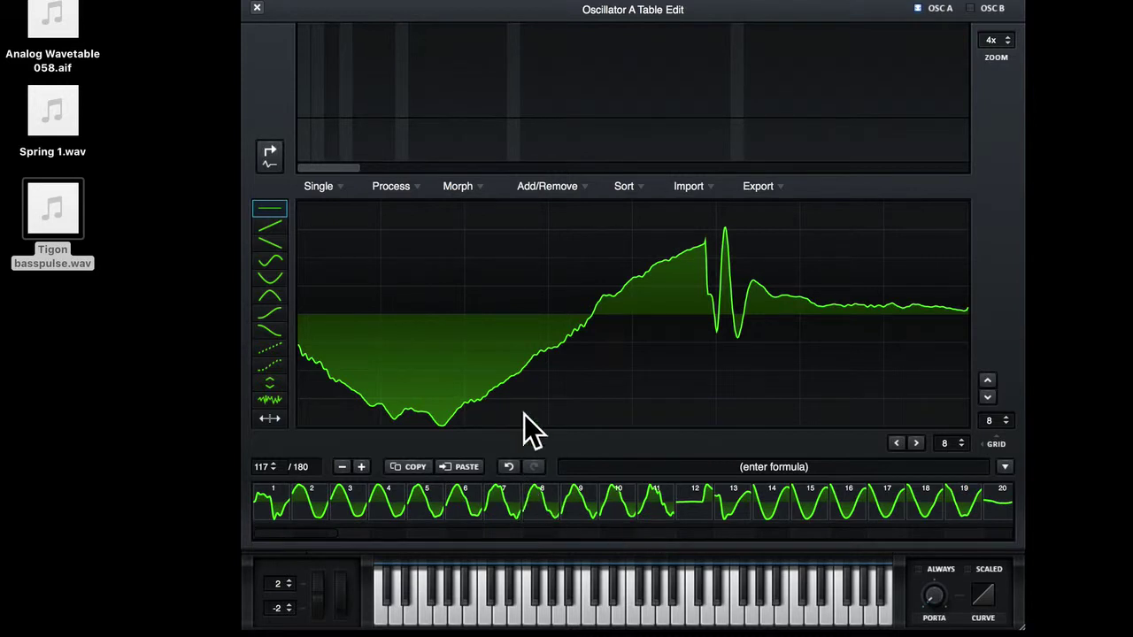
# - Try a crossfade morph on the cleaned wavetable and return to the oscillator view
pyautogui.click(450, 185)
pyautogui.click(466, 208)
pyautogui.click(255, 9)
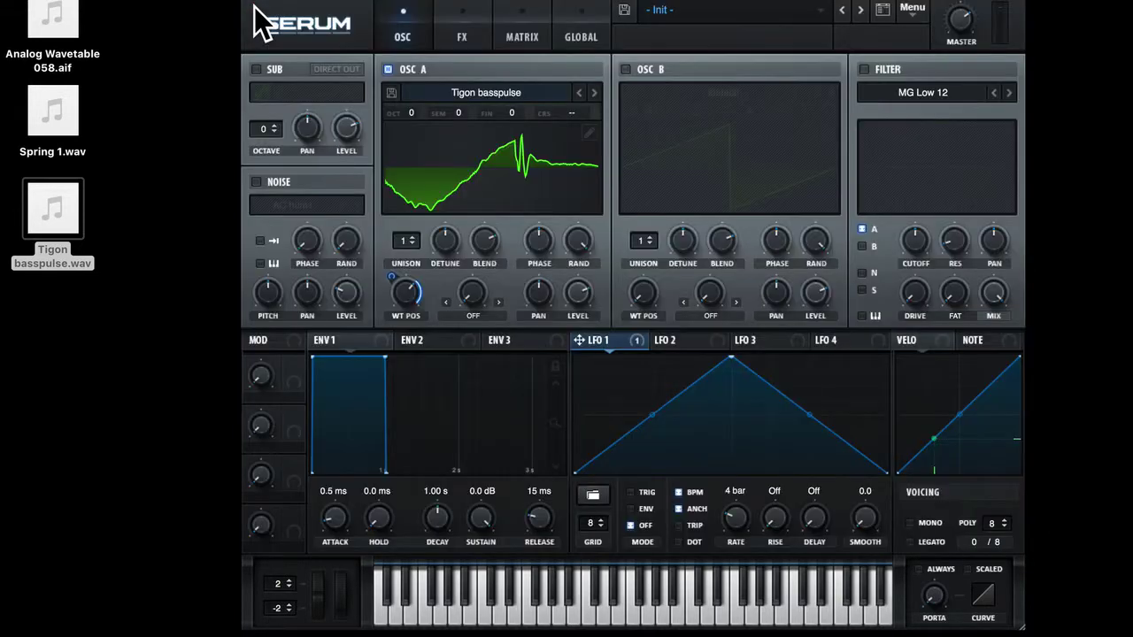
# - Show oscillator A's wavetable in 3D and set its wavetable position to frame 1
pyautogui.click(521, 138)
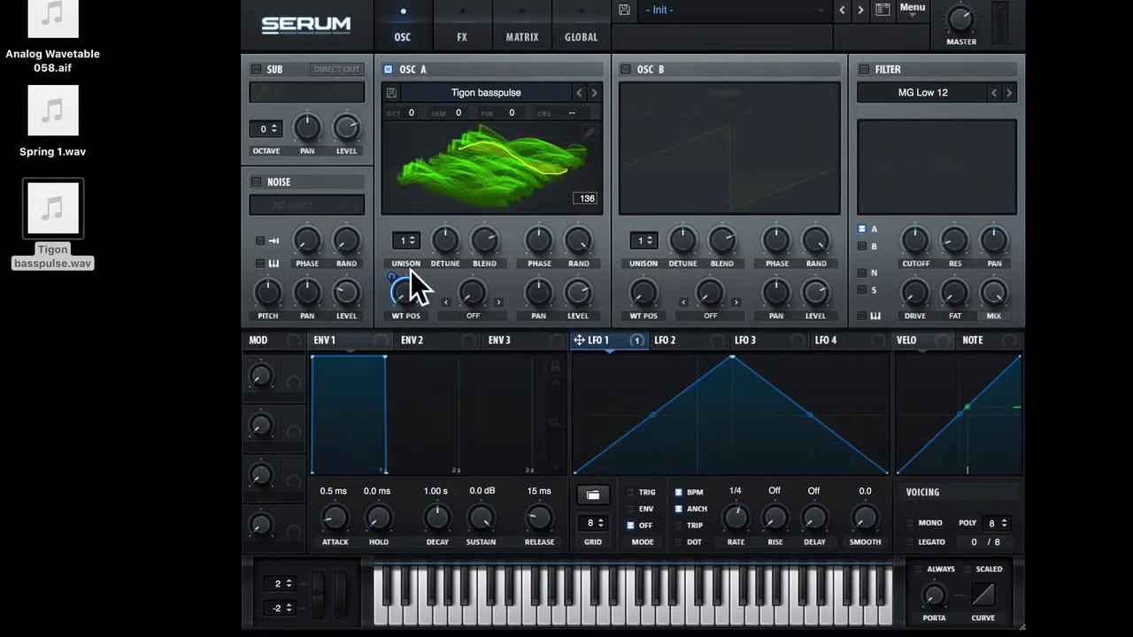
pyautogui.moveTo(405, 290); pyautogui.dragTo(441, 294)
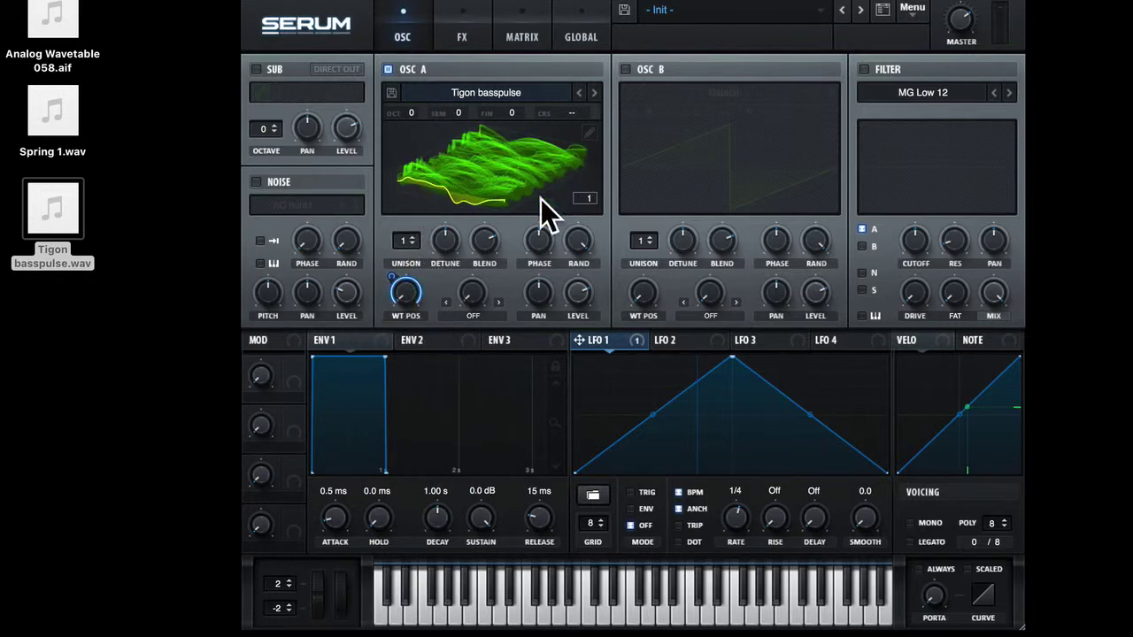
# - In oscillator A's wavetable editor, remove all frames from frame 12 to the end
pyautogui.click(588, 132)
pyautogui.scroll(-15, 948, 506)
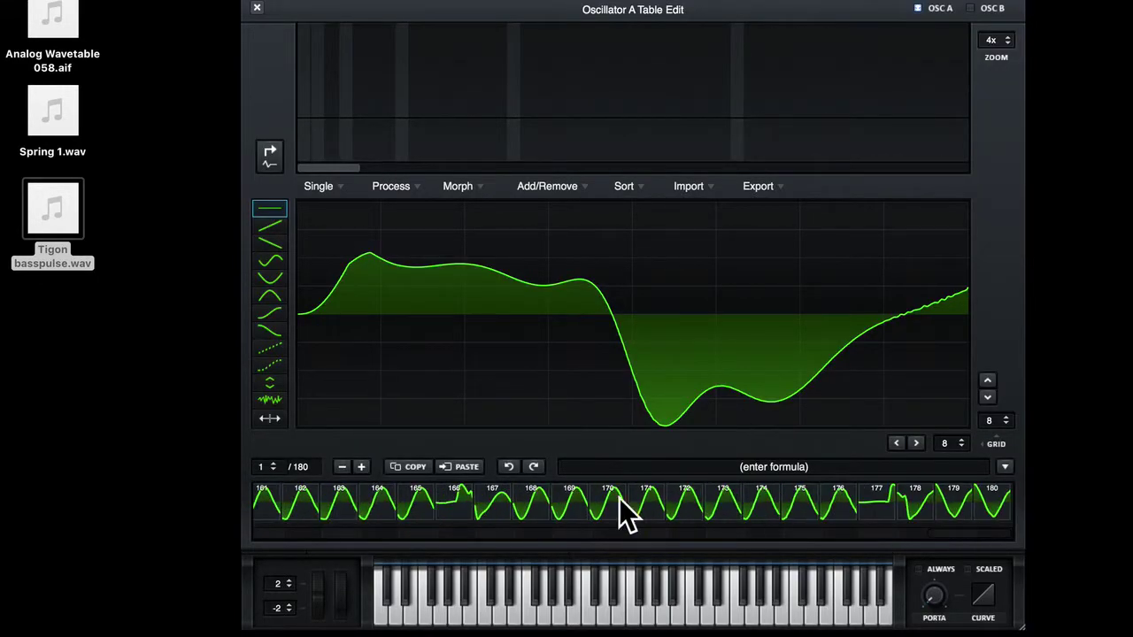
pyautogui.scroll(15, 498, 511)
pyautogui.click(694, 504)
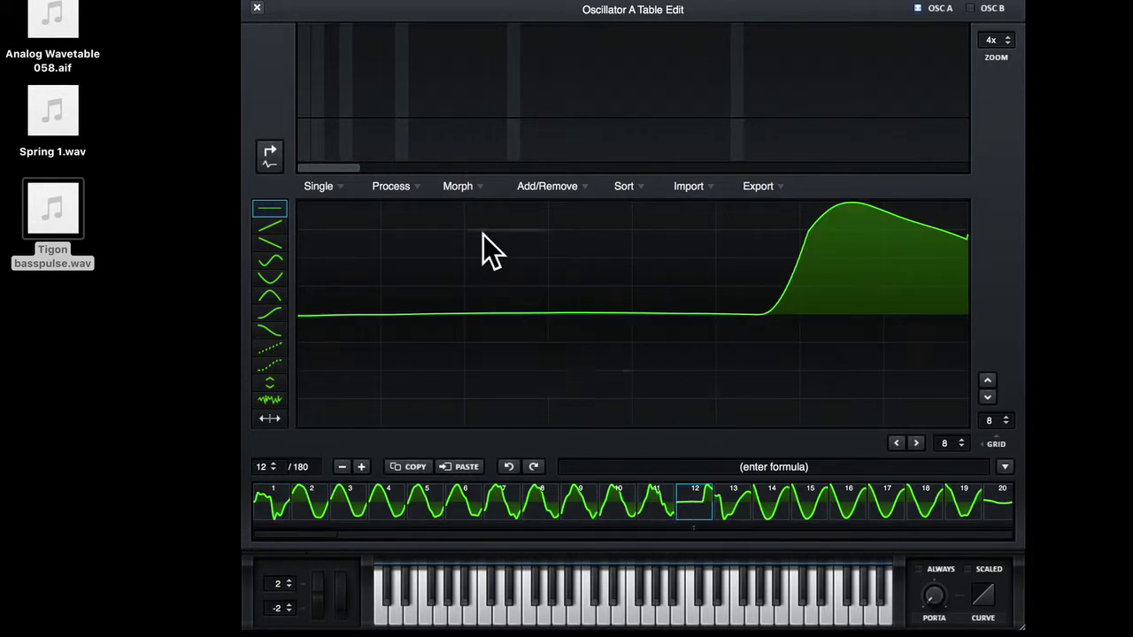
pyautogui.click(552, 185)
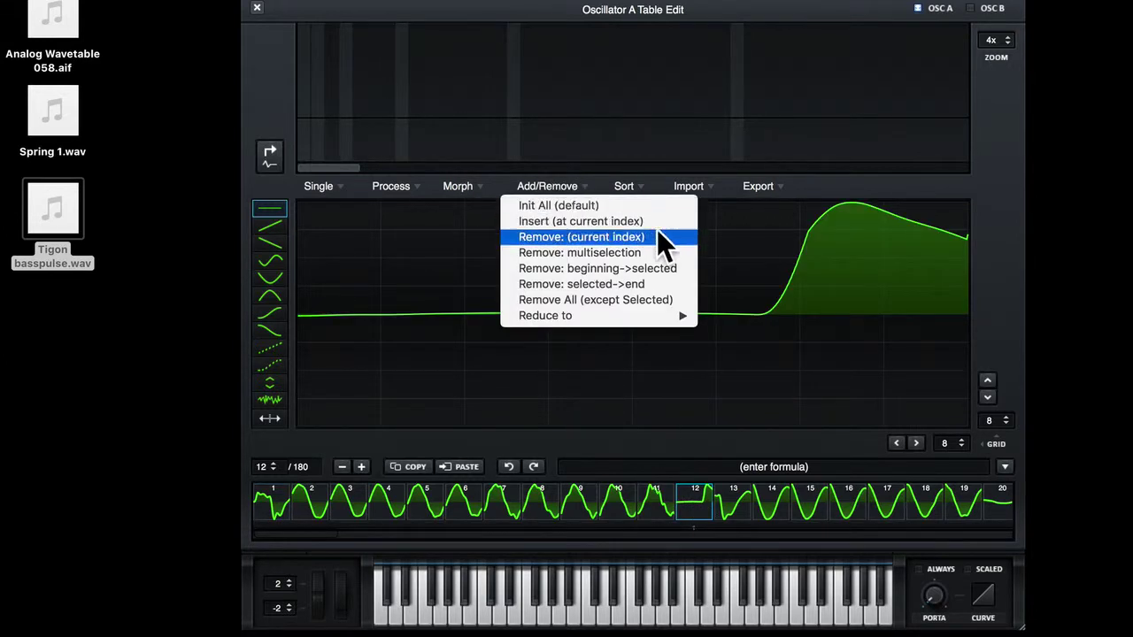
pyautogui.click(632, 283)
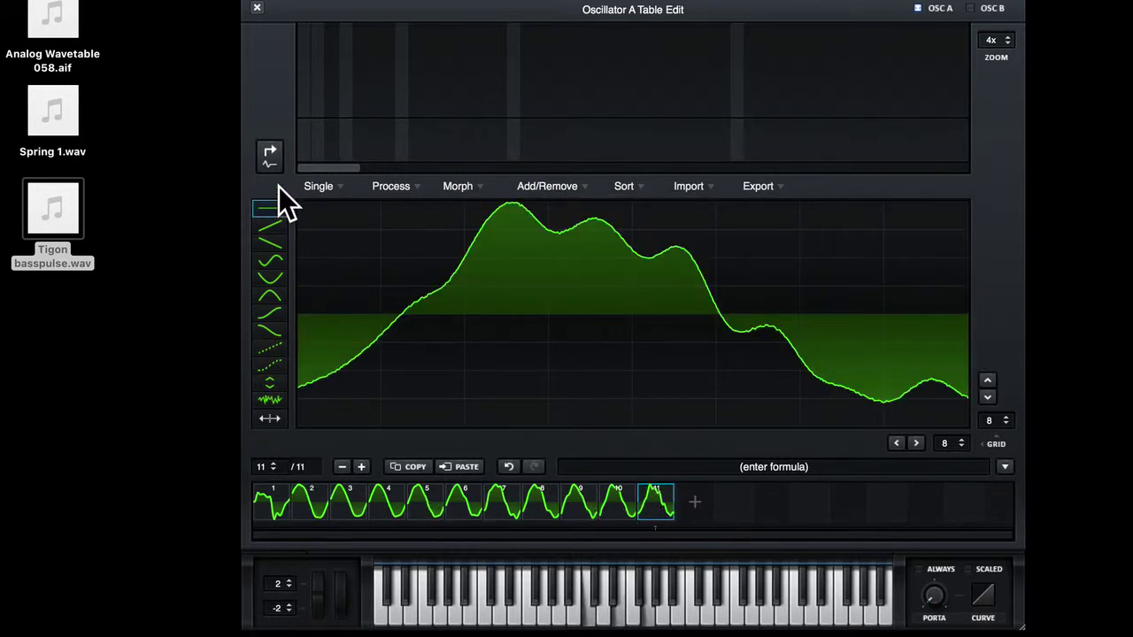
# - Return to the oscillator view and lower oscillator A's wavetable position to its minimum
pyautogui.click(254, 10)
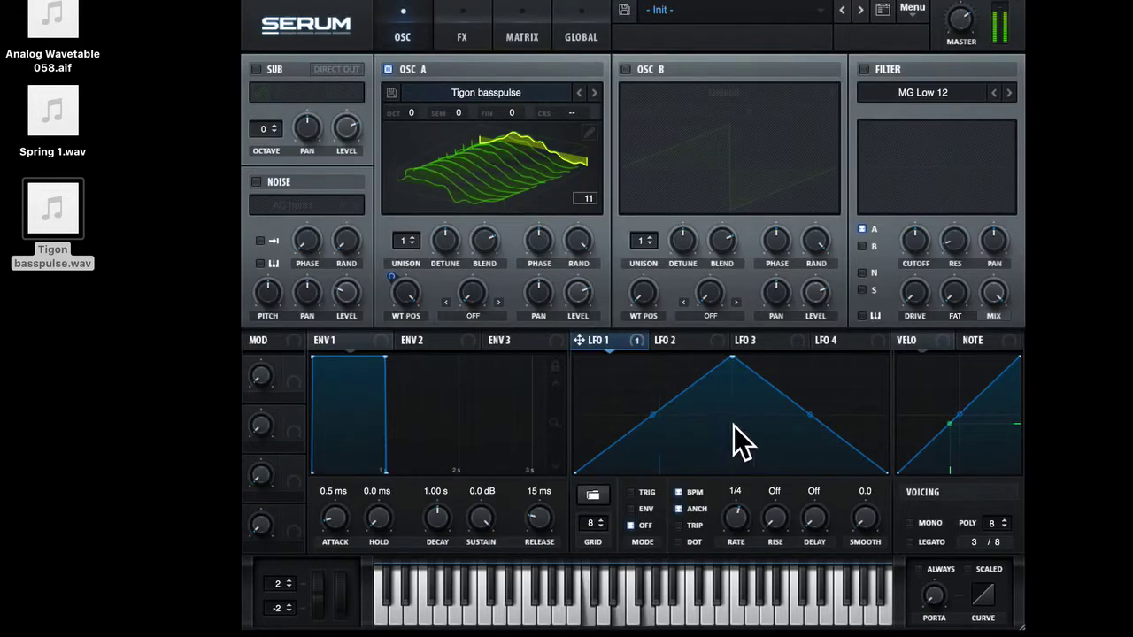
pyautogui.moveTo(411, 294); pyautogui.dragTo(464, 568)
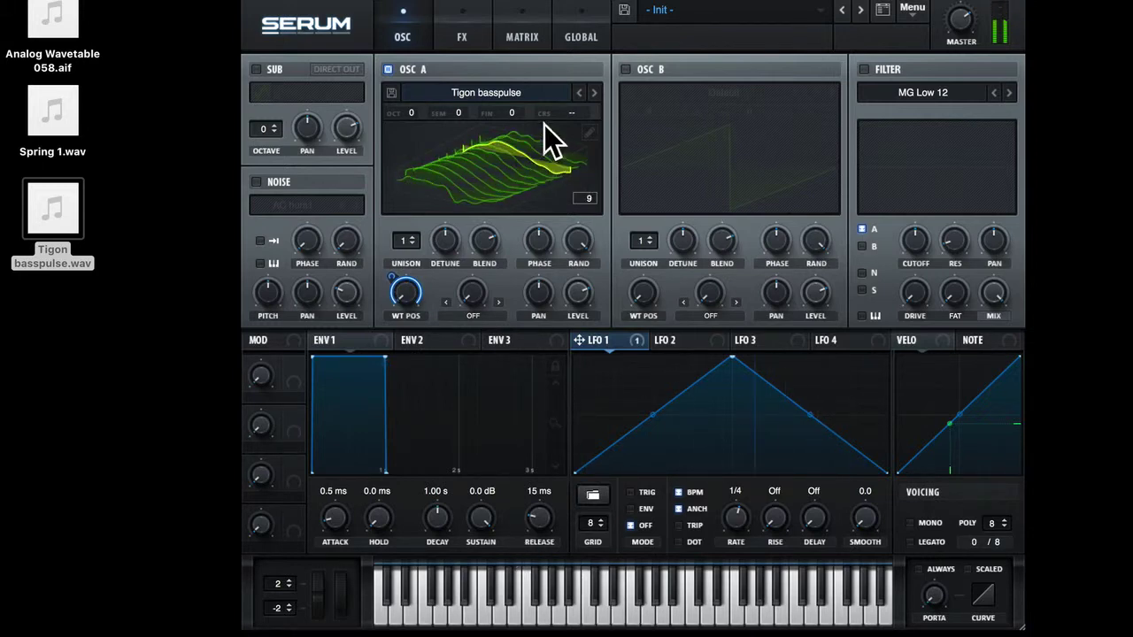
# - Apply a crossfade morph to the shortened Tigon basspulse wavetable and set LFO 1's rate to 1/2
pyautogui.click(589, 134)
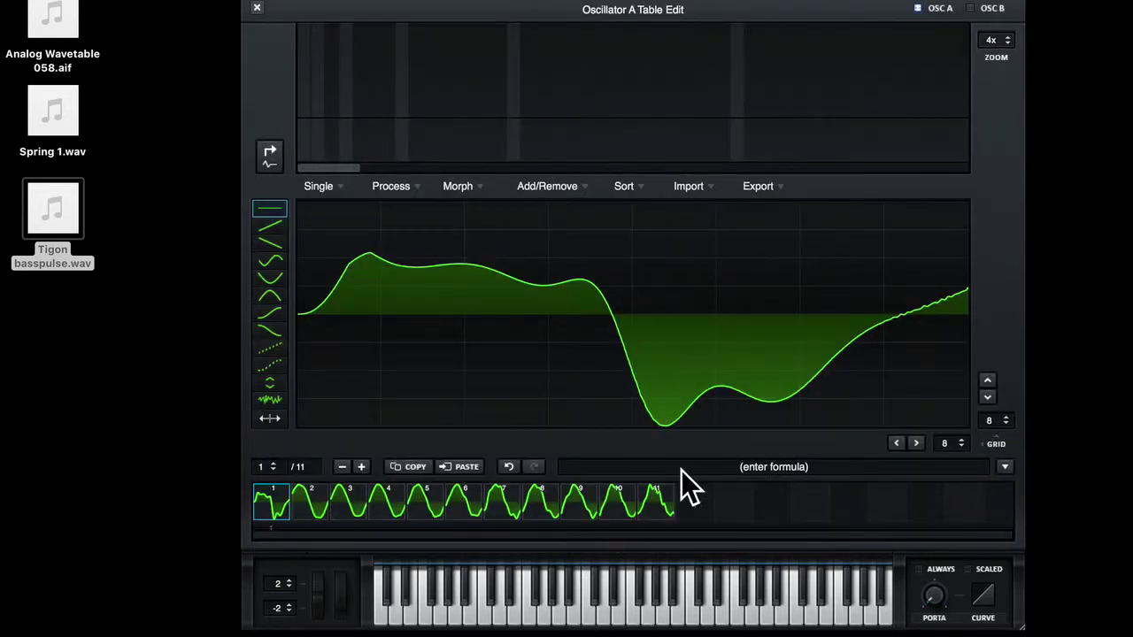
pyautogui.click(459, 191)
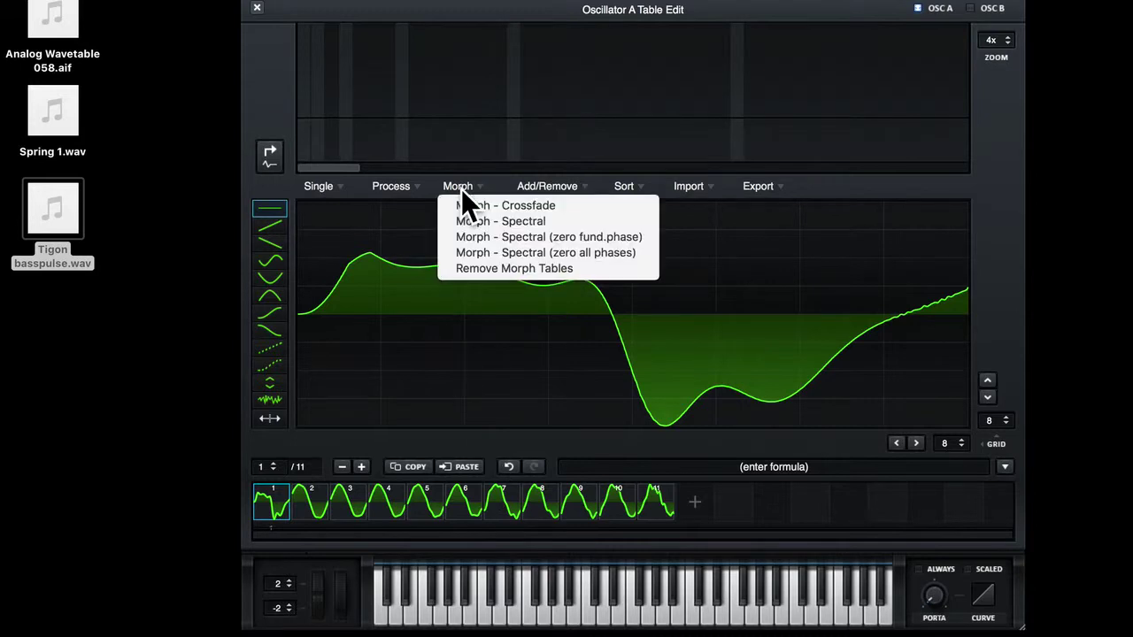
pyautogui.click(484, 205)
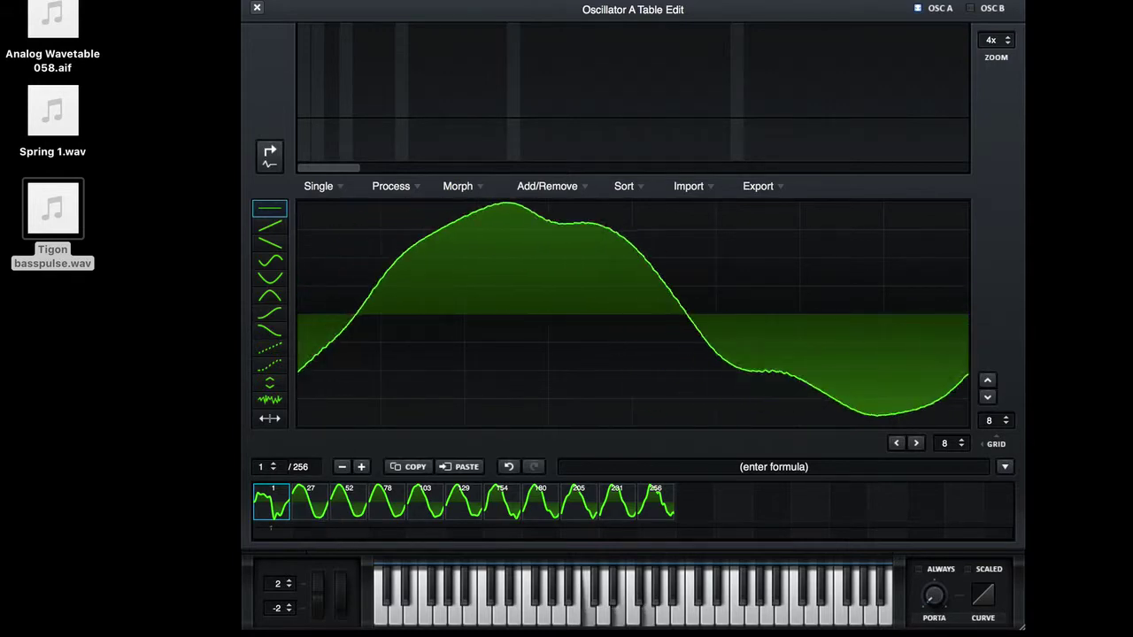
pyautogui.click(257, 8)
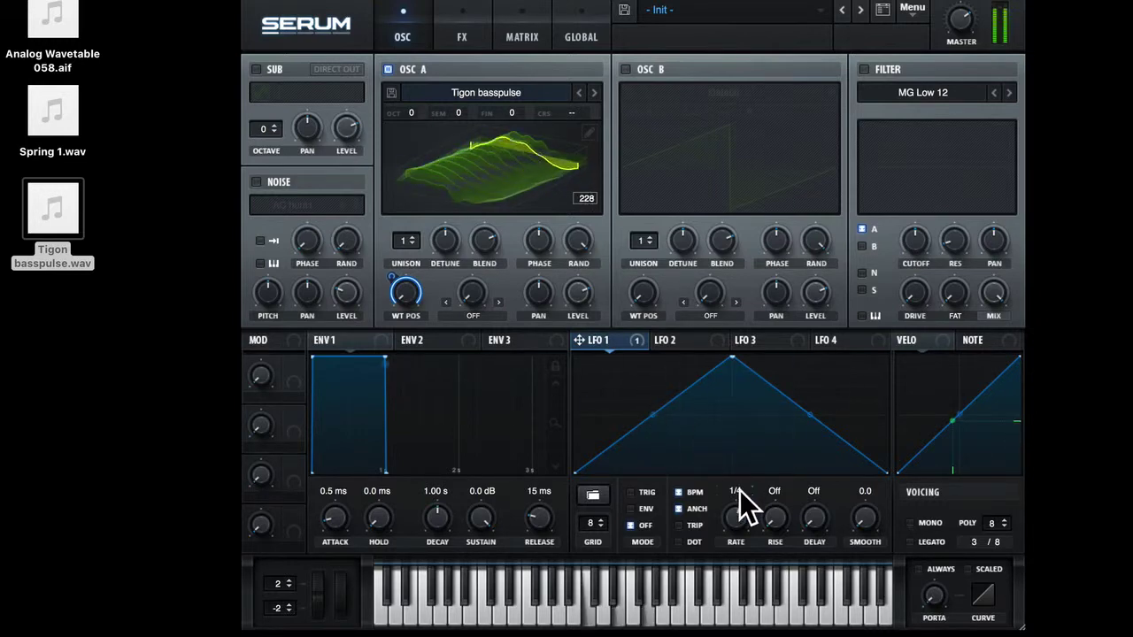
pyautogui.moveTo(738, 517)
pyautogui.mouseDown()
pyautogui.moveTo(736, 547)
pyautogui.moveTo(740, 499)
pyautogui.mouseUp()
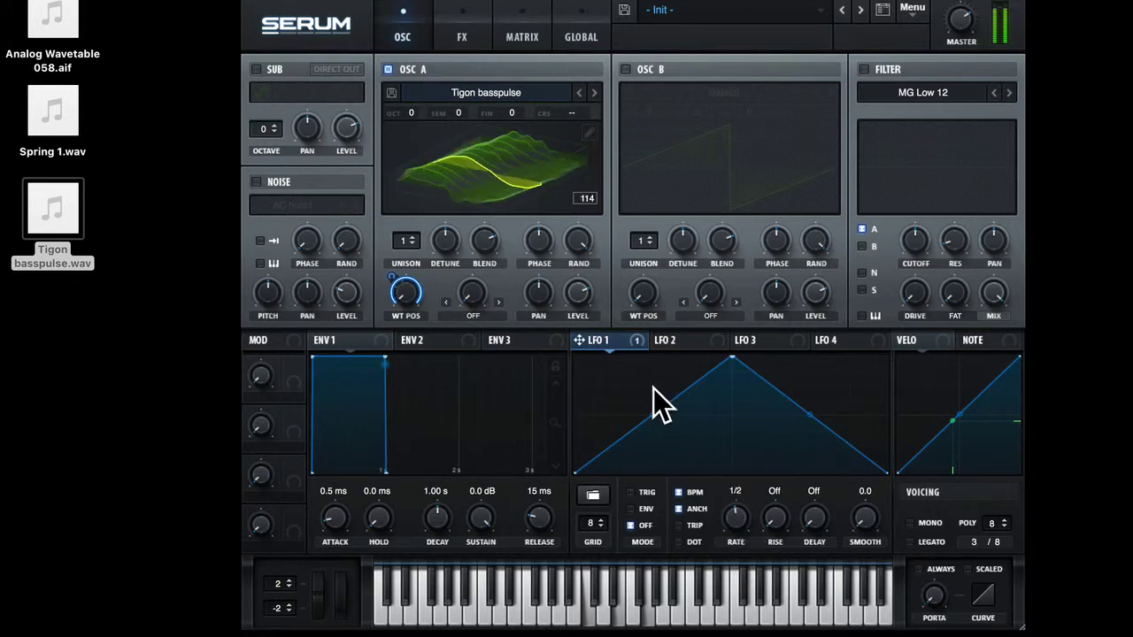
# - Import Spring 1.wav into oscillator A using the constant framesize (pitch avg) mode
pyautogui.moveTo(71, 153); pyautogui.dragTo(391, 174)
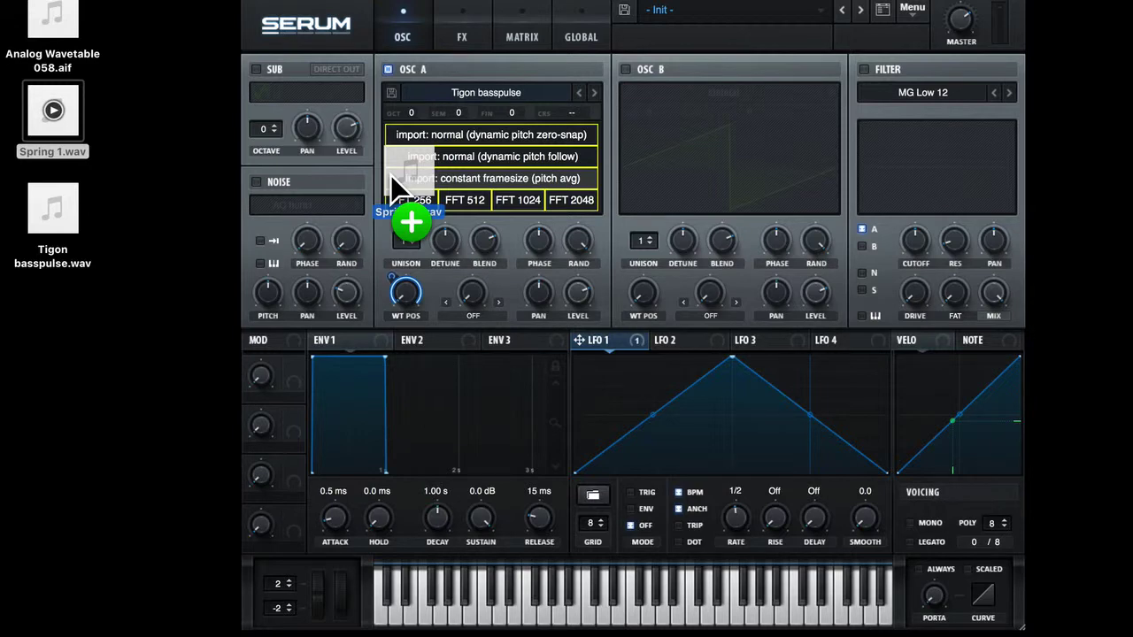
pyautogui.moveTo(391, 175); pyautogui.dragTo(414, 179)
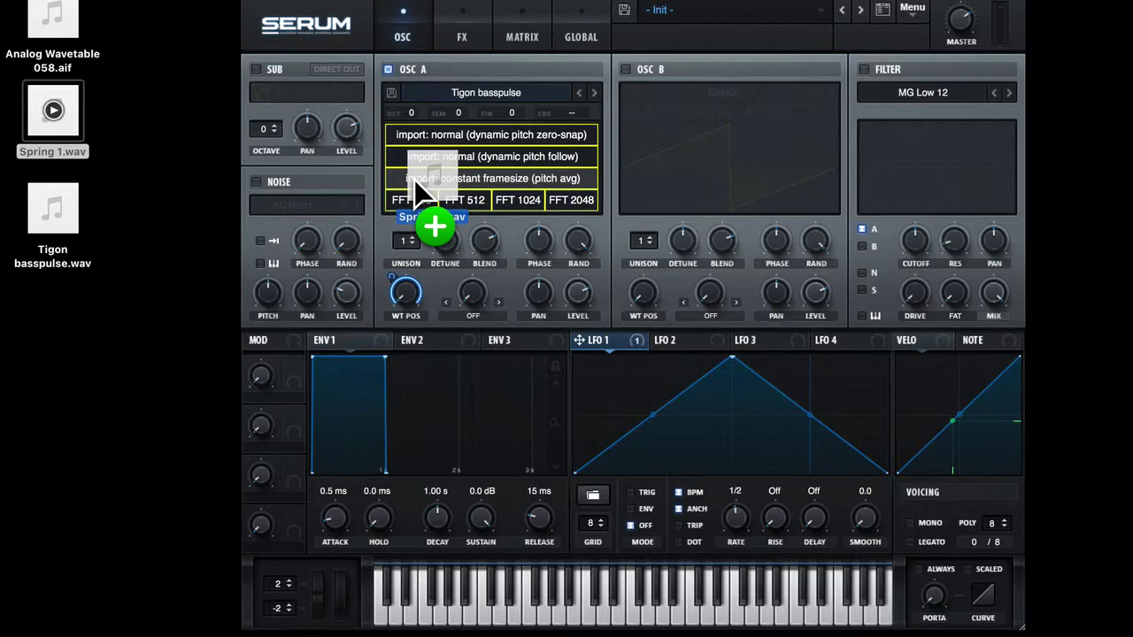
pyautogui.moveTo(414, 179); pyautogui.dragTo(415, 179)
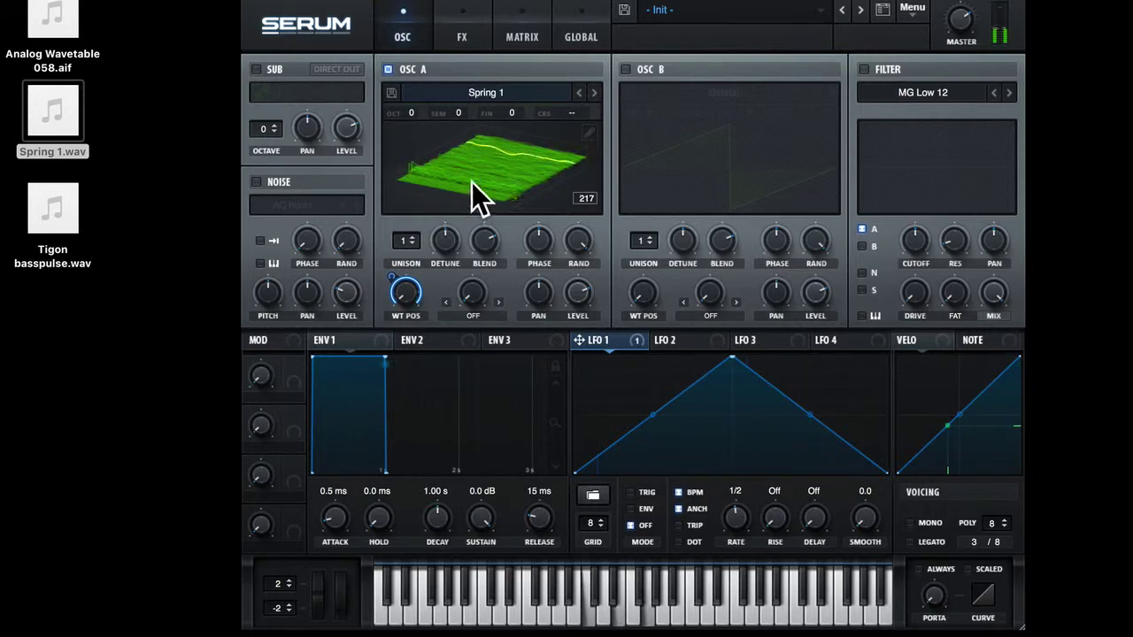
# - Open the Spring 1 wavetable in the editor and normalize each frame with separate gain
pyautogui.click(590, 134)
pyautogui.click(382, 187)
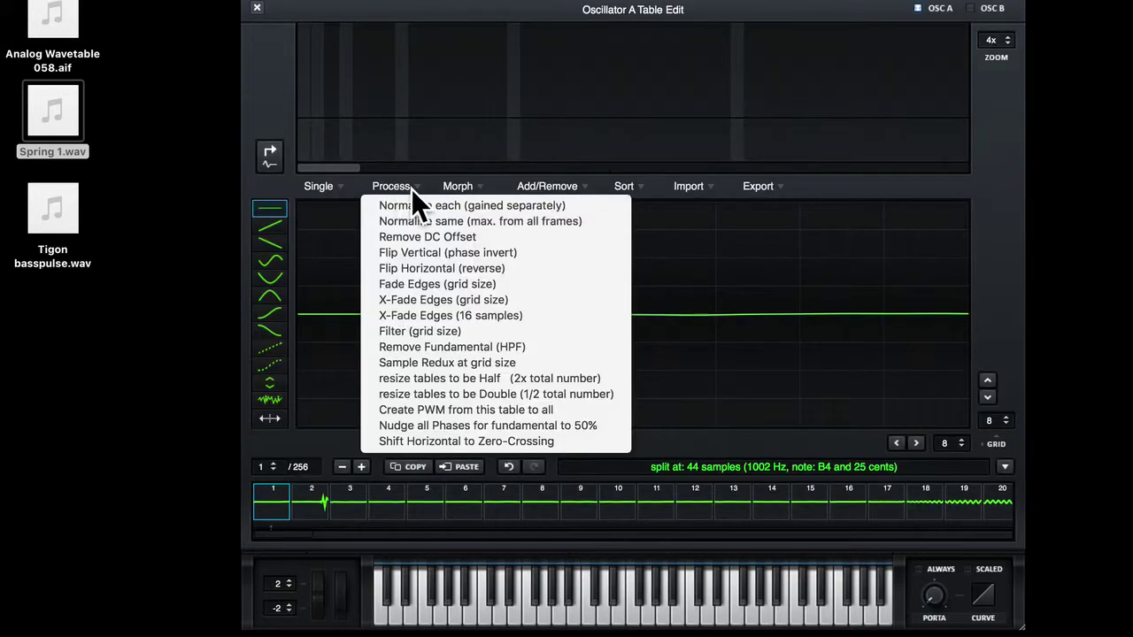
pyautogui.click(420, 205)
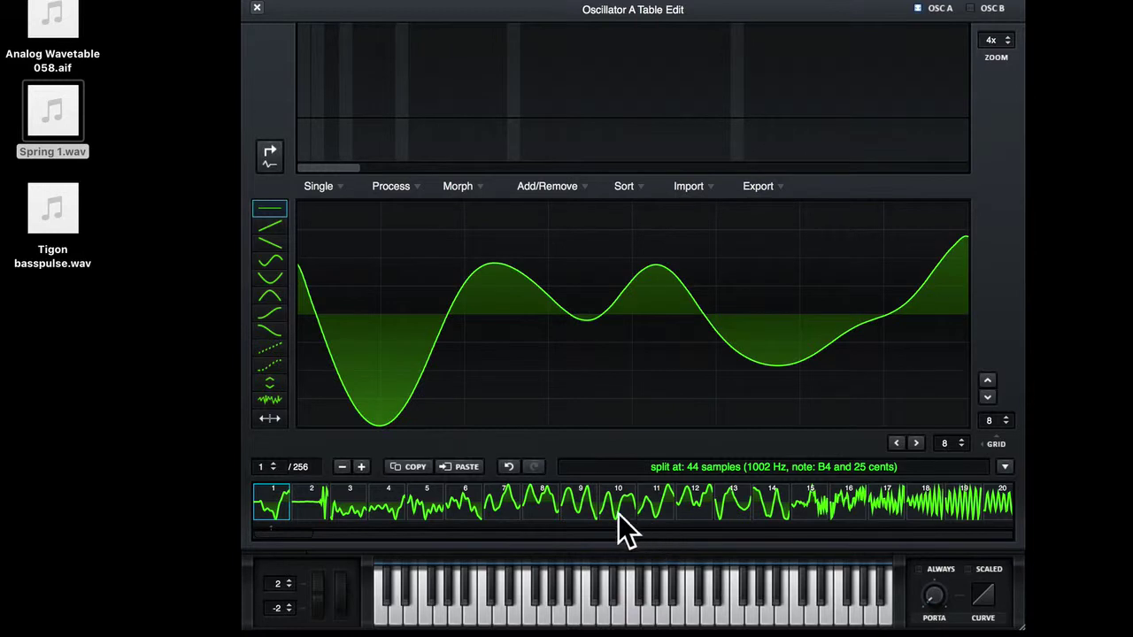
# - Remove the Spring 1 wavetable's frames from the beginning through frame 7
pyautogui.click(496, 502)
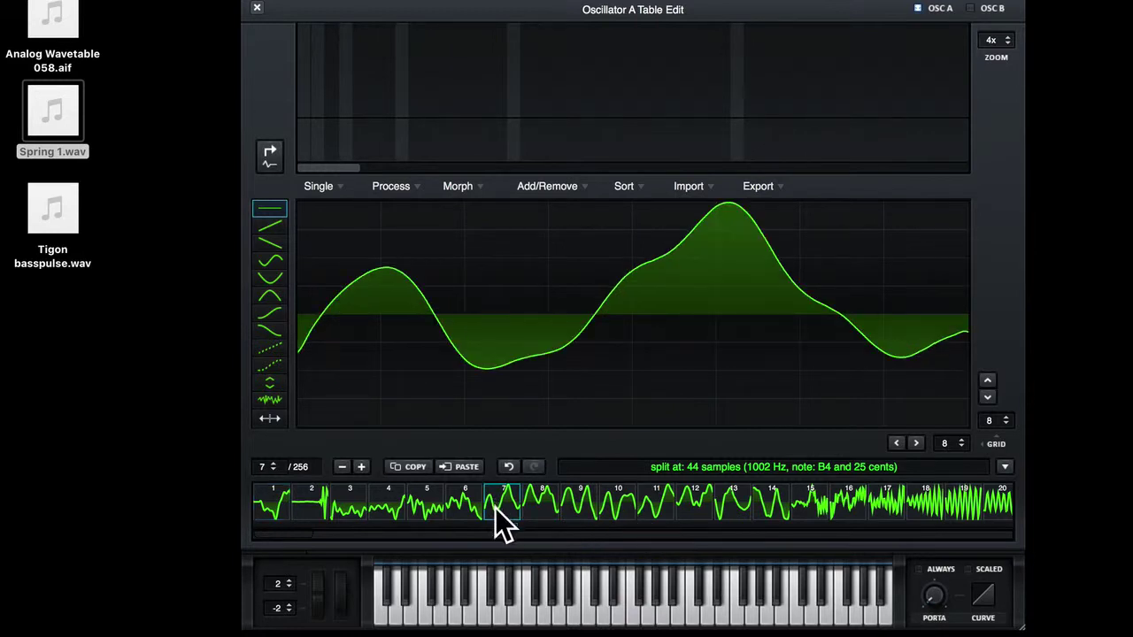
pyautogui.click(551, 186)
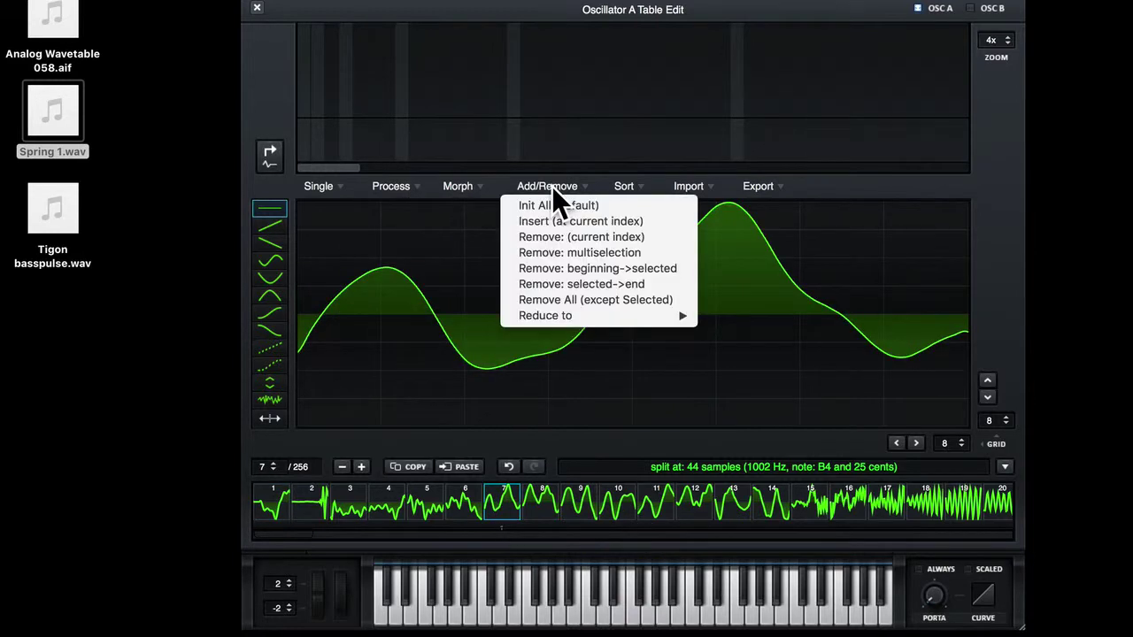
pyautogui.click(580, 268)
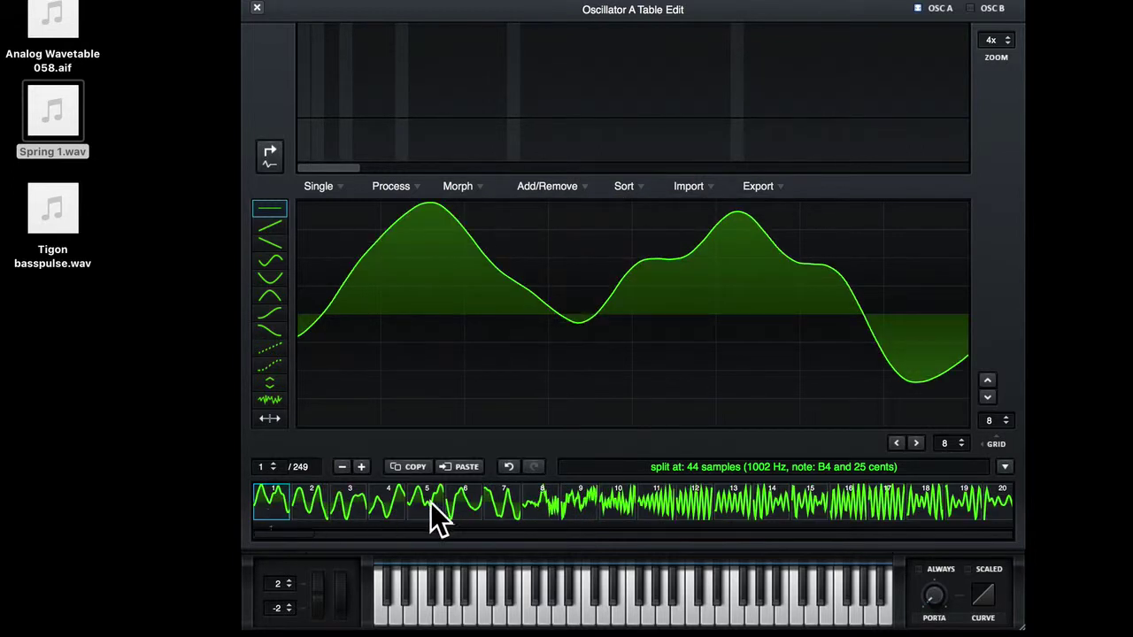
# - Remove the Spring 1 wavetable's frames from frame 4 to the end
pyautogui.click(404, 505)
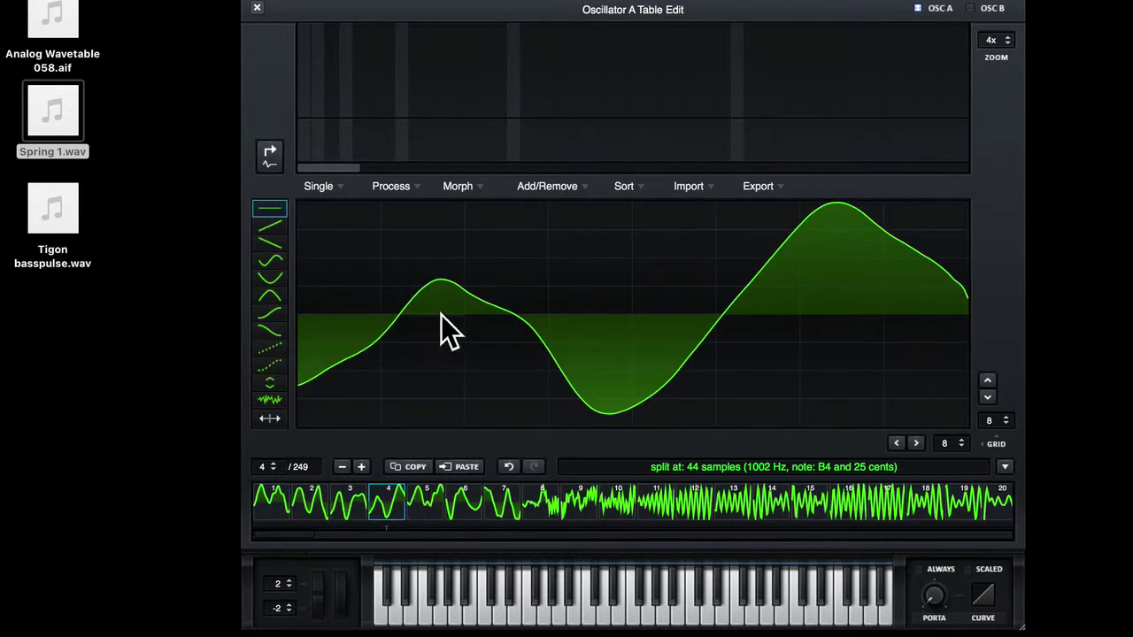
pyautogui.click(542, 187)
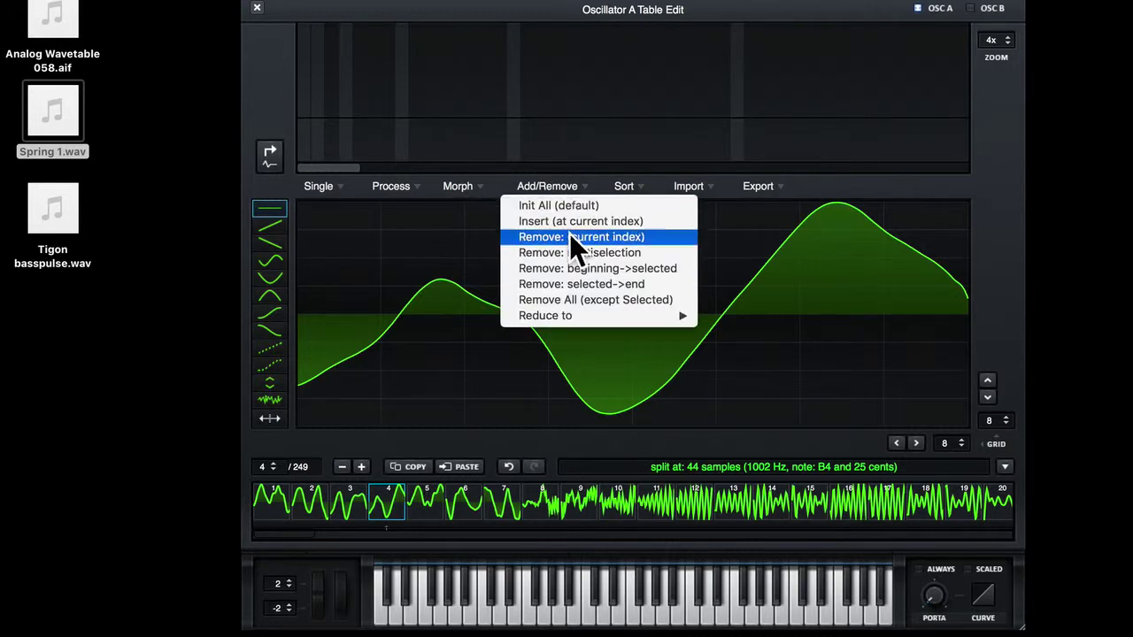
pyautogui.click(594, 288)
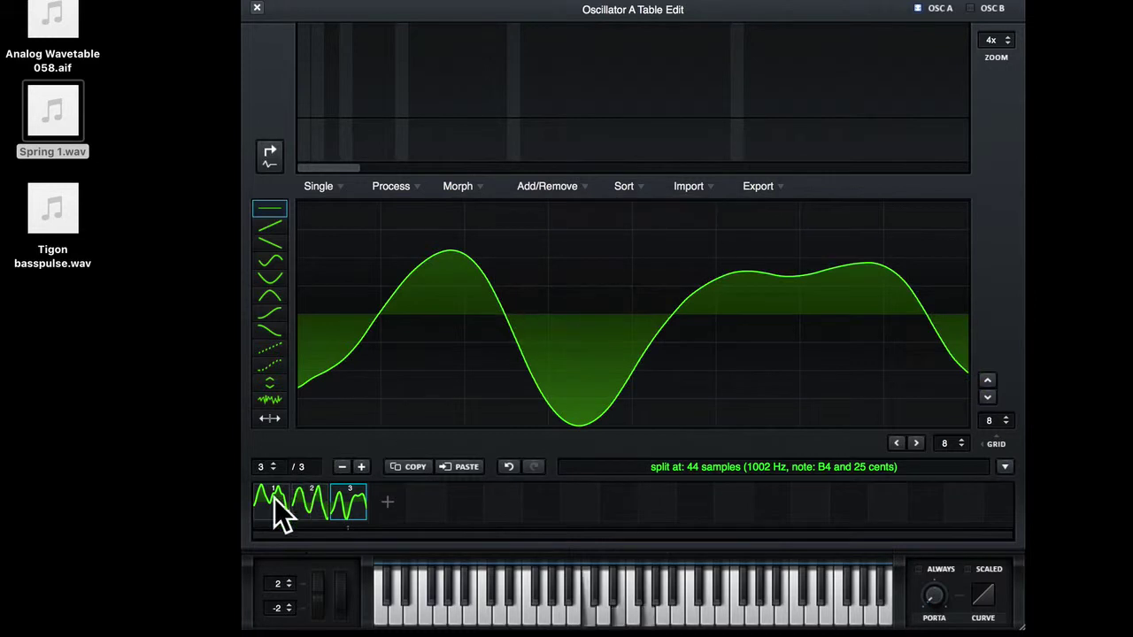
# - Crossfade-morph the remaining Spring 1 frames, close the editor and lower oscillator A's wavetable position to its minimum
pyautogui.click(270, 501)
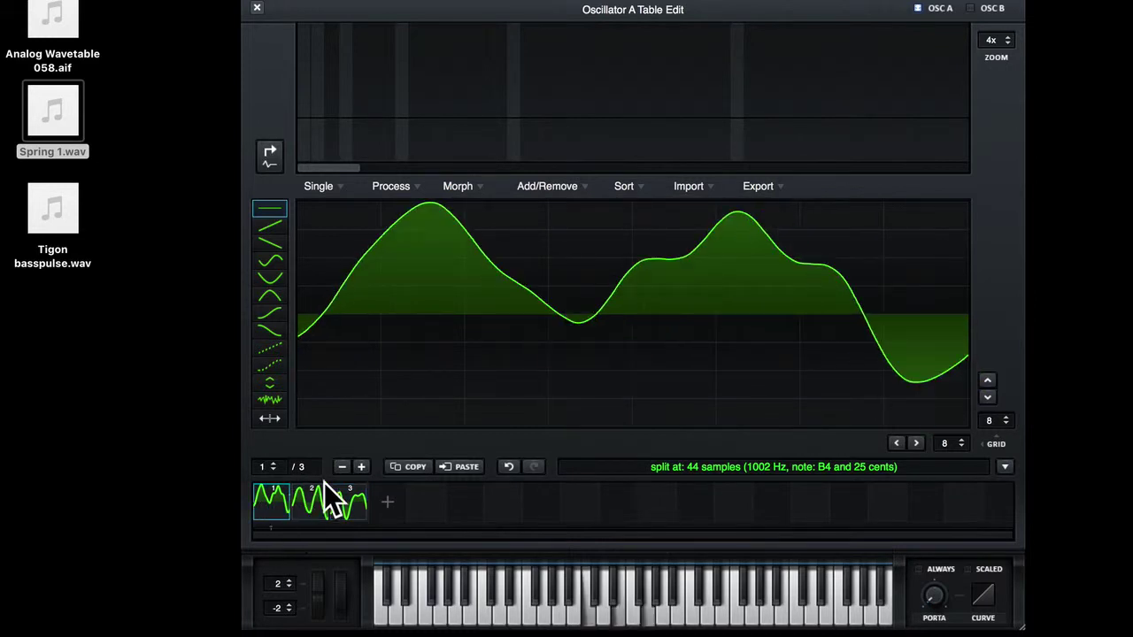
pyautogui.click(462, 186)
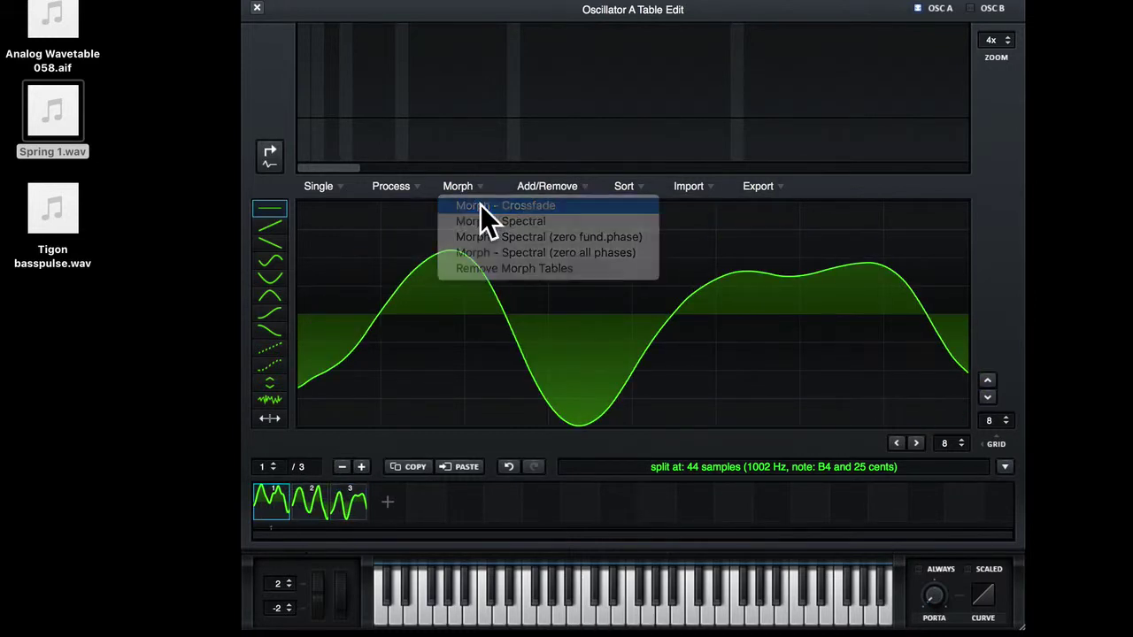
pyautogui.click(480, 204)
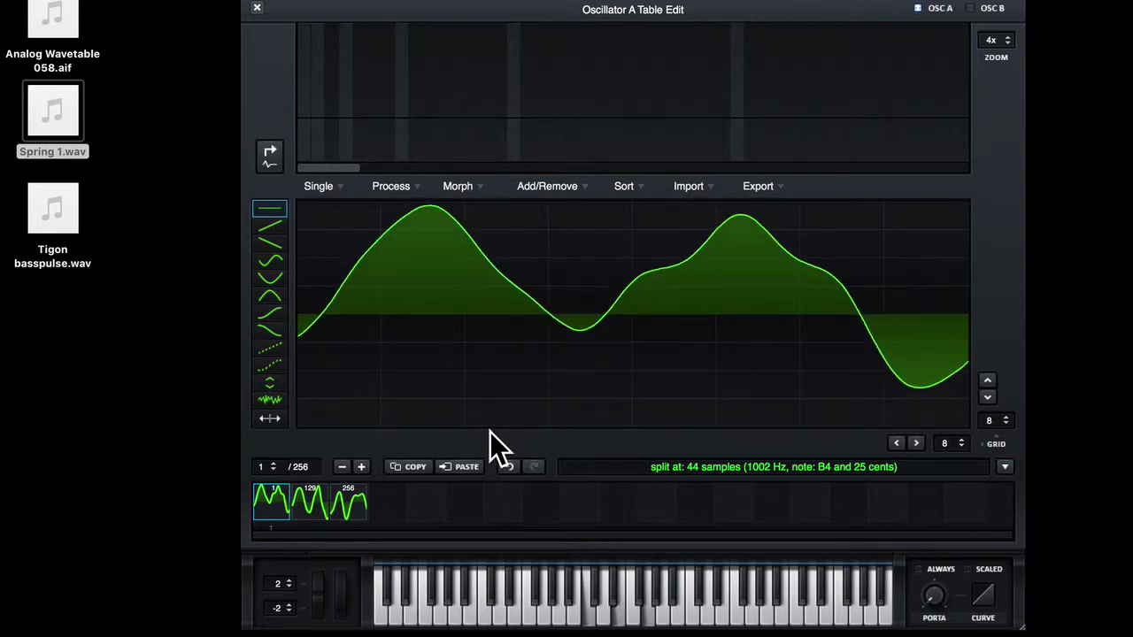
pyautogui.click(257, 7)
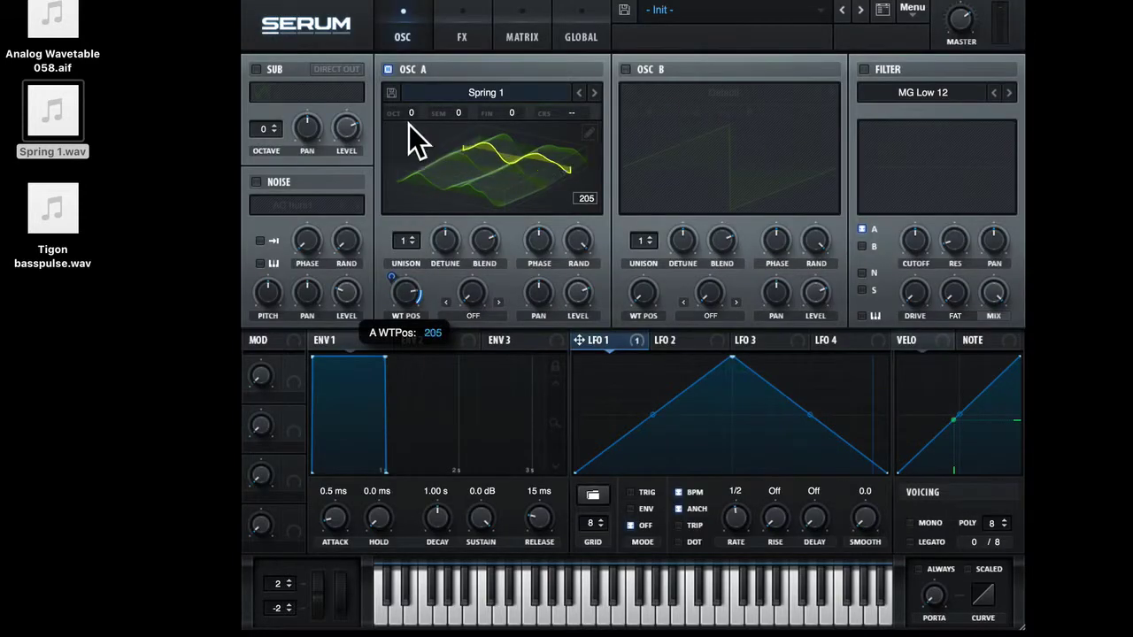
pyautogui.moveTo(406, 293); pyautogui.dragTo(425, 335)
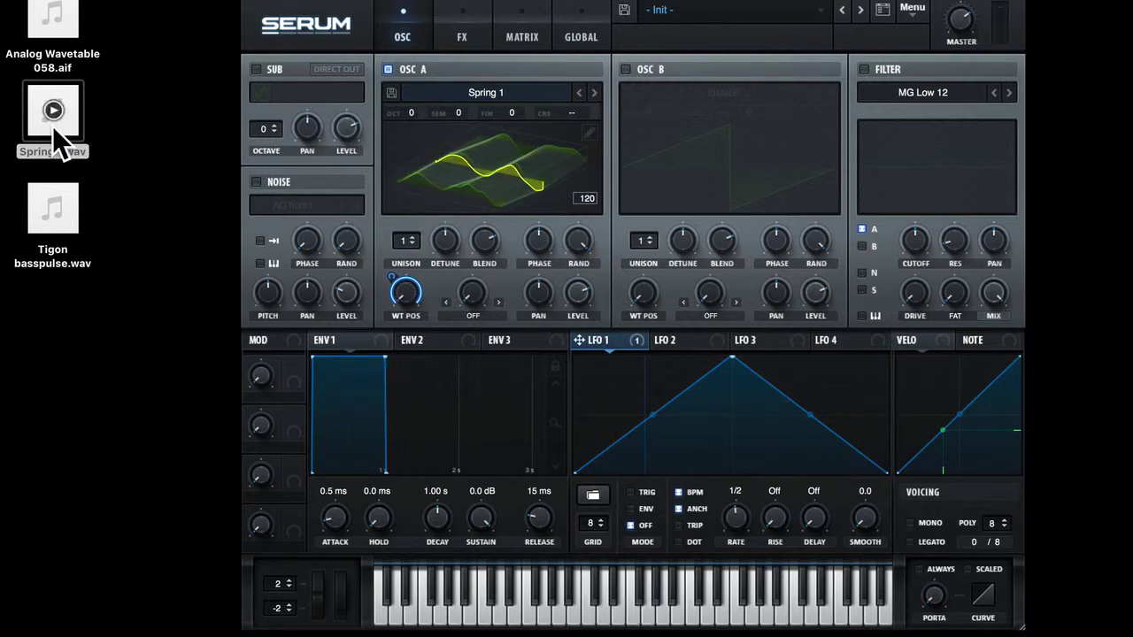
# - Import Spring 1.wav into oscillator A again, using the FFT 256 mode
pyautogui.moveTo(53, 126); pyautogui.dragTo(412, 197)
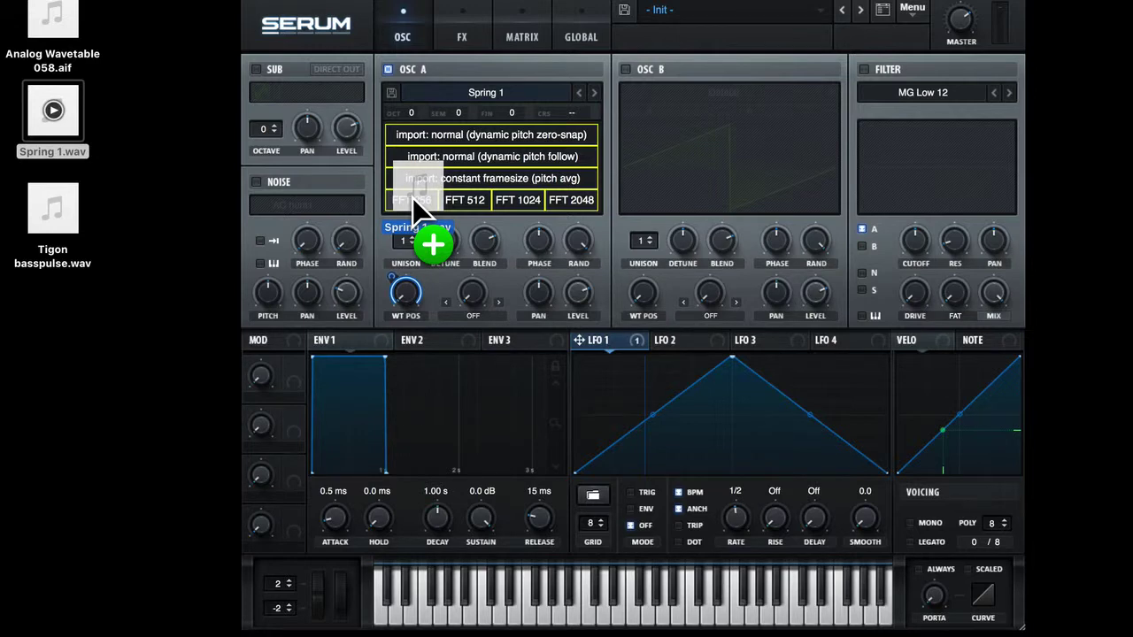
pyautogui.moveTo(413, 198); pyautogui.dragTo(424, 206)
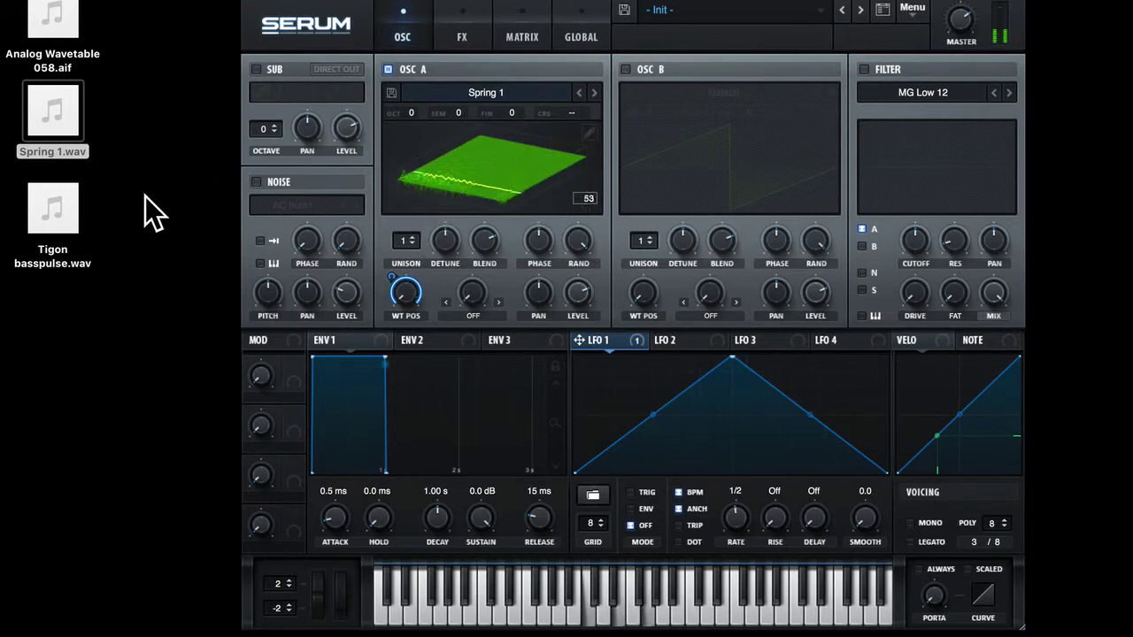
# - Re-import Spring 1.wav into oscillator A several times with different import modes to compare the resulting wavetables
pyautogui.moveTo(44, 126); pyautogui.dragTo(464, 202)
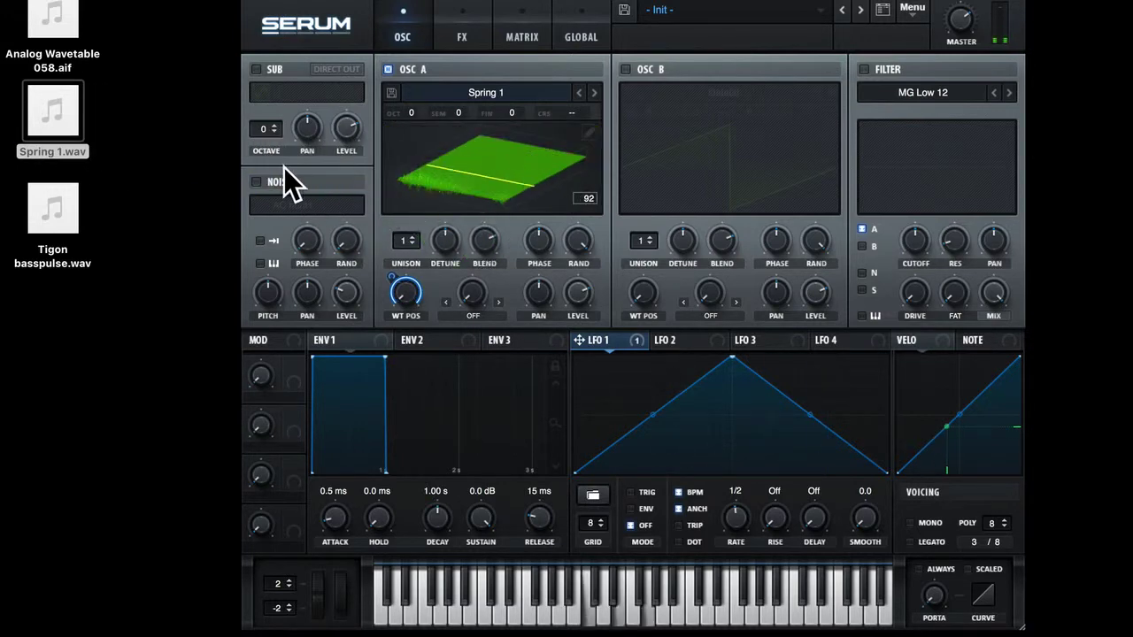
pyautogui.moveTo(69, 128)
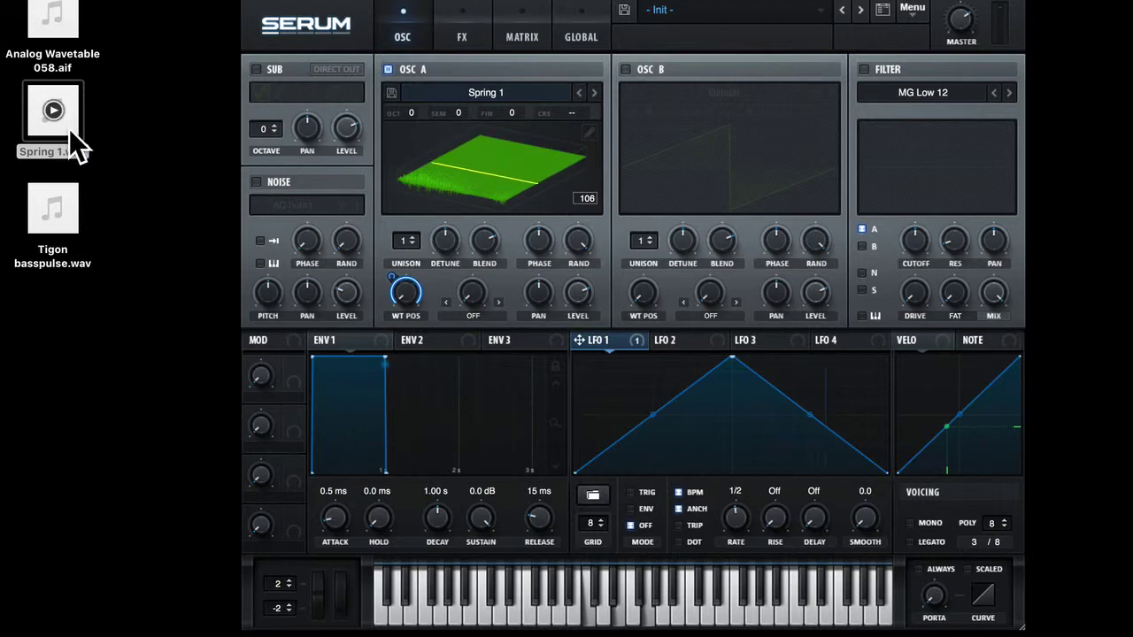
pyautogui.moveTo(69, 129); pyautogui.dragTo(535, 203)
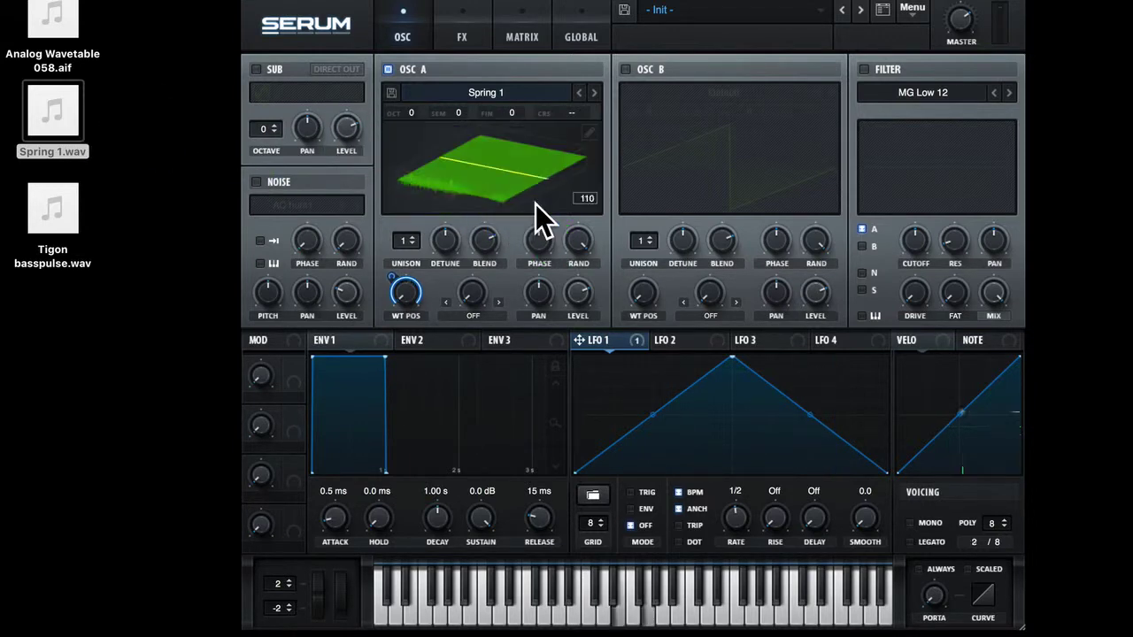
pyautogui.moveTo(68, 132)
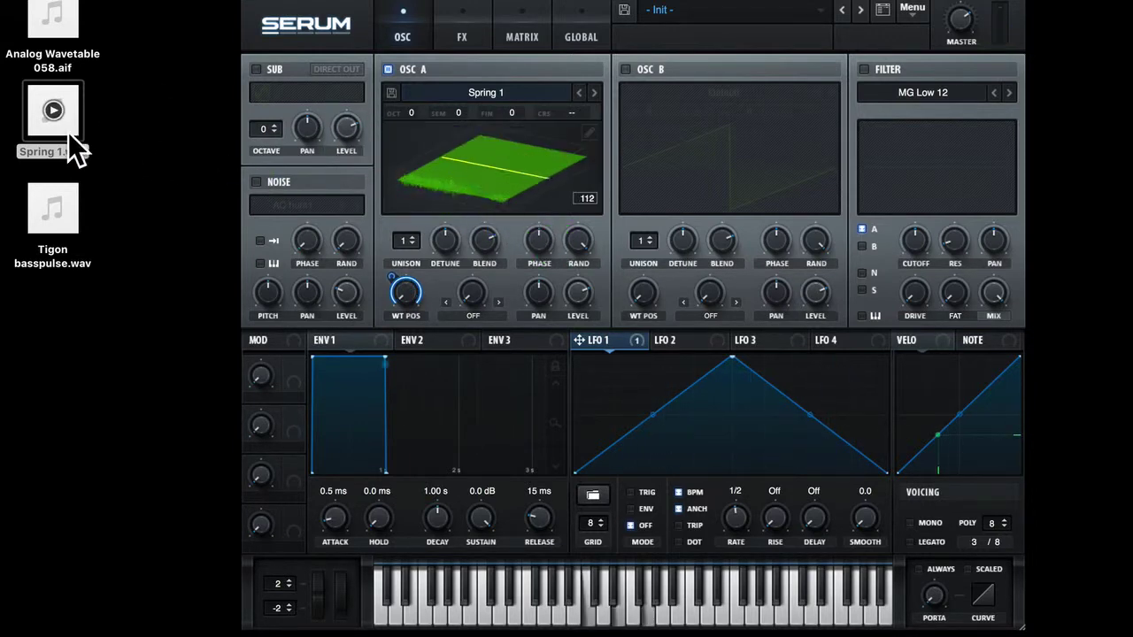
pyautogui.moveTo(56, 128); pyautogui.dragTo(577, 202)
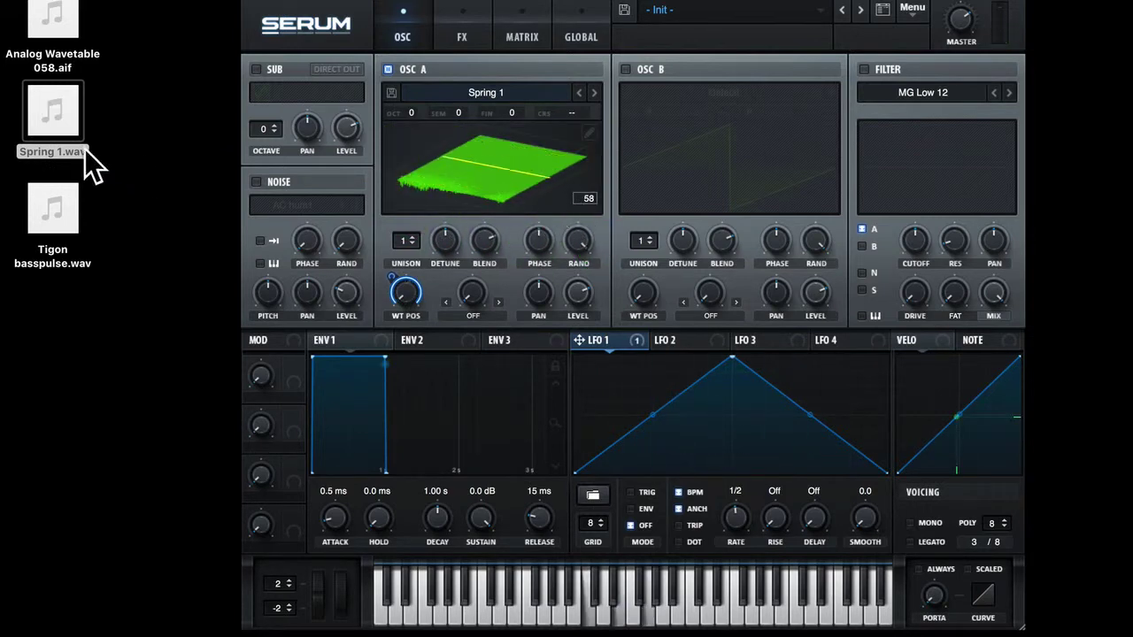
pyautogui.moveTo(47, 124)
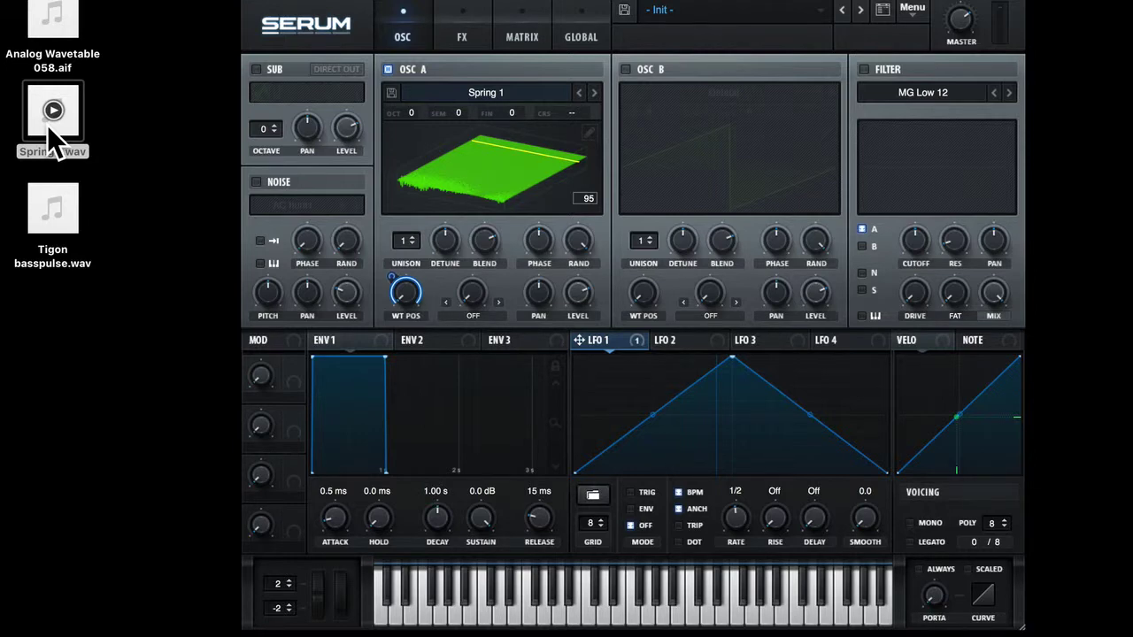
pyautogui.moveTo(44, 132); pyautogui.dragTo(413, 204)
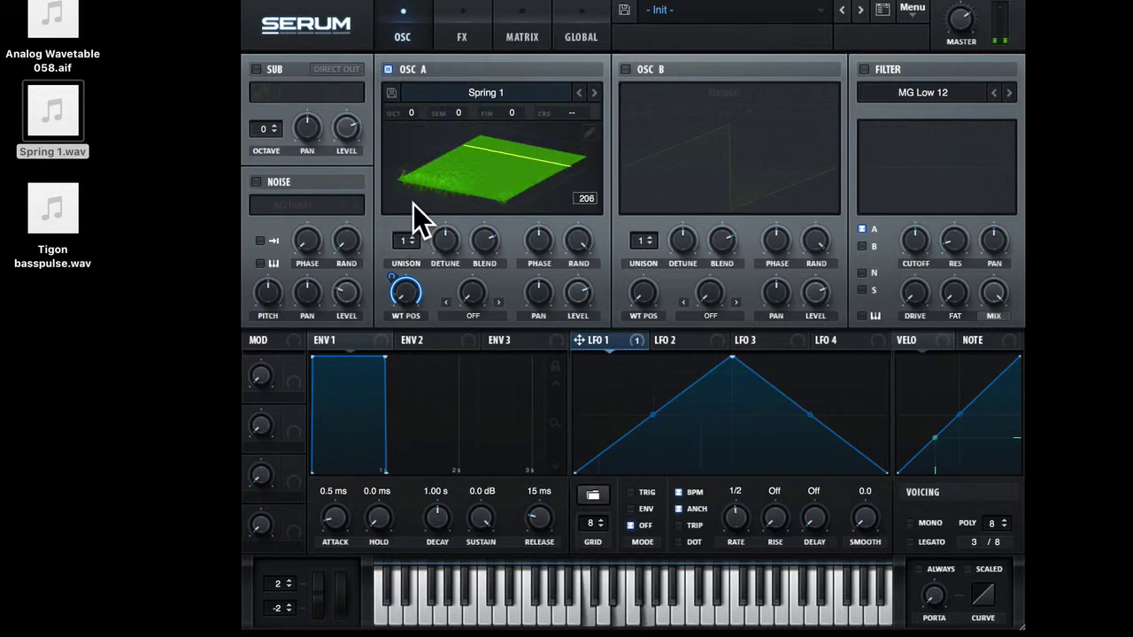
pyautogui.moveTo(60, 124); pyautogui.dragTo(577, 203)
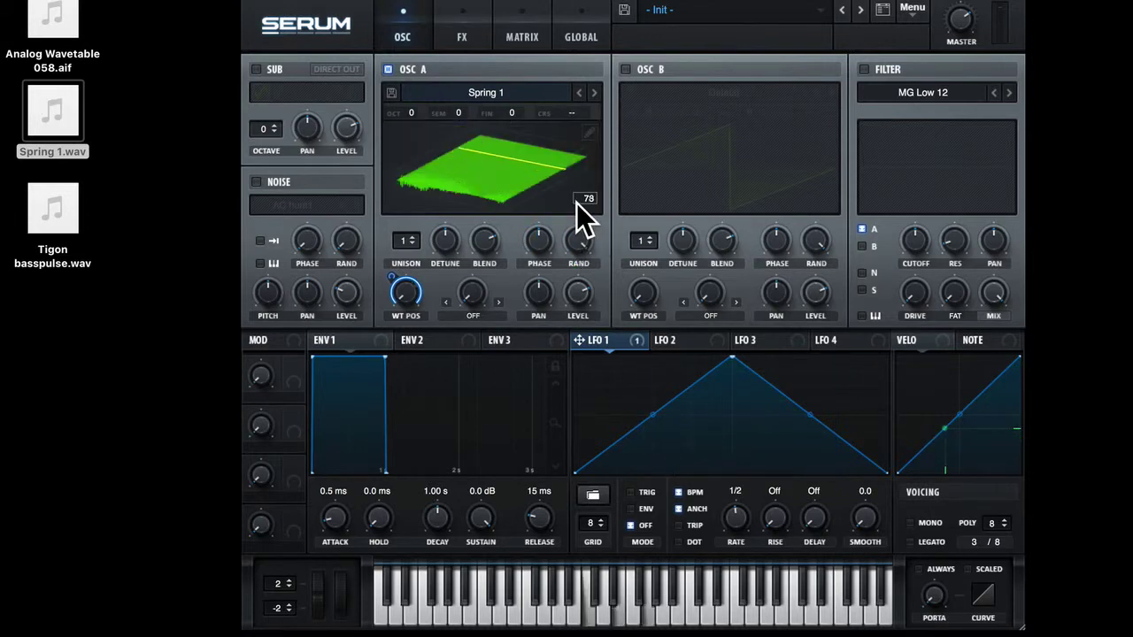
# - Import Spring 1.wav into oscillator A again and normalize each of its wavetable frames separately
pyautogui.moveTo(63, 129)
pyautogui.moveTo(63, 128); pyautogui.dragTo(423, 202)
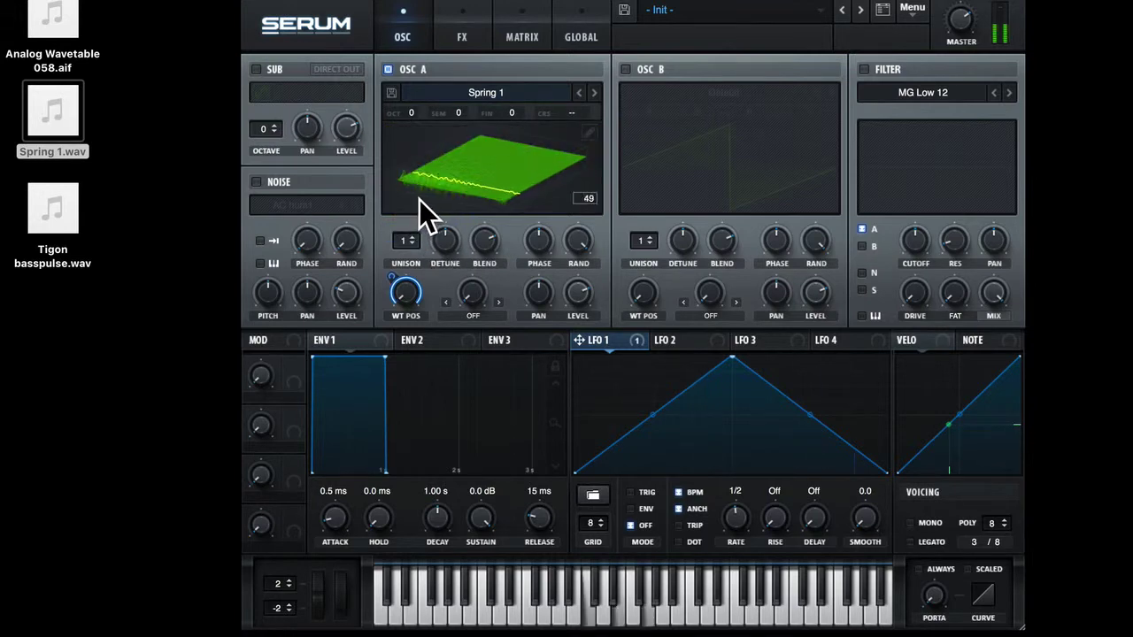
pyautogui.click(589, 132)
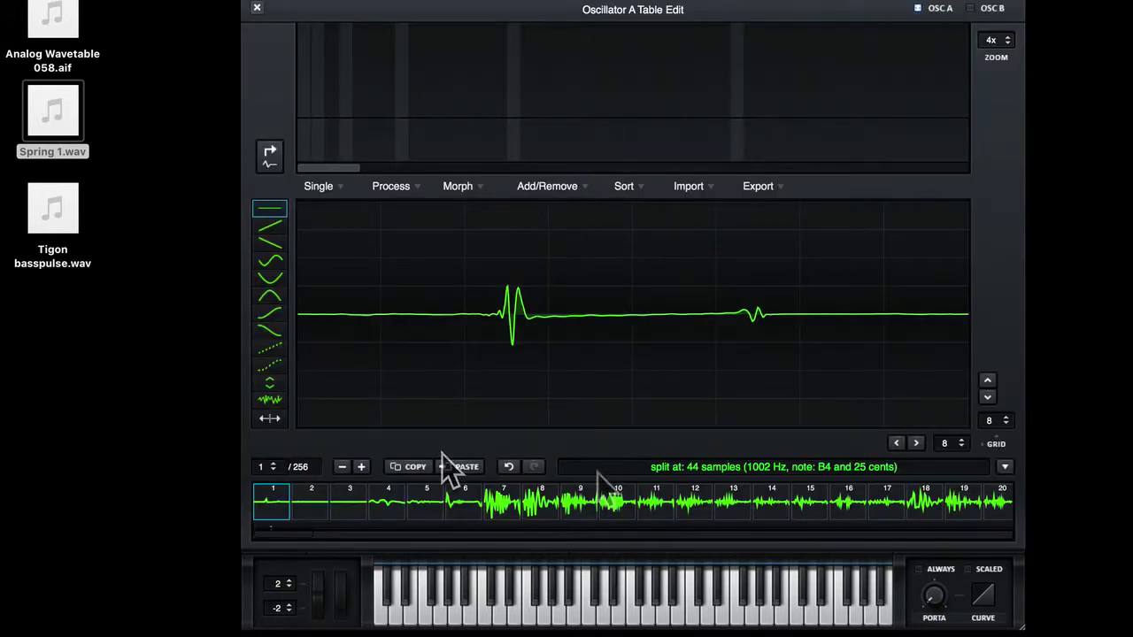
pyautogui.click(388, 185)
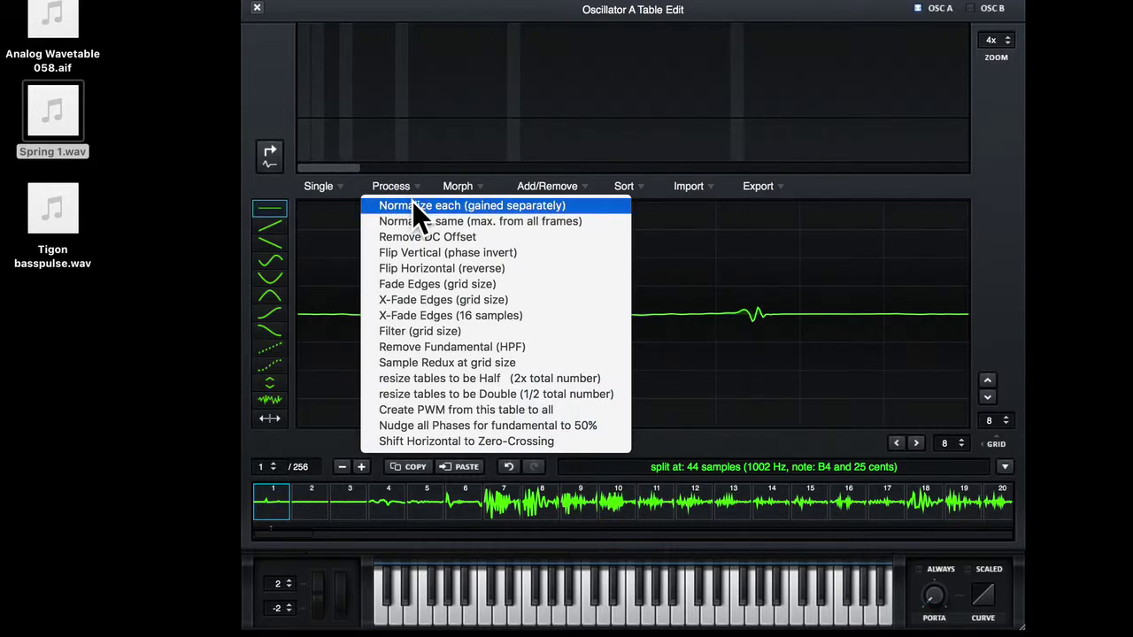
pyautogui.click(413, 204)
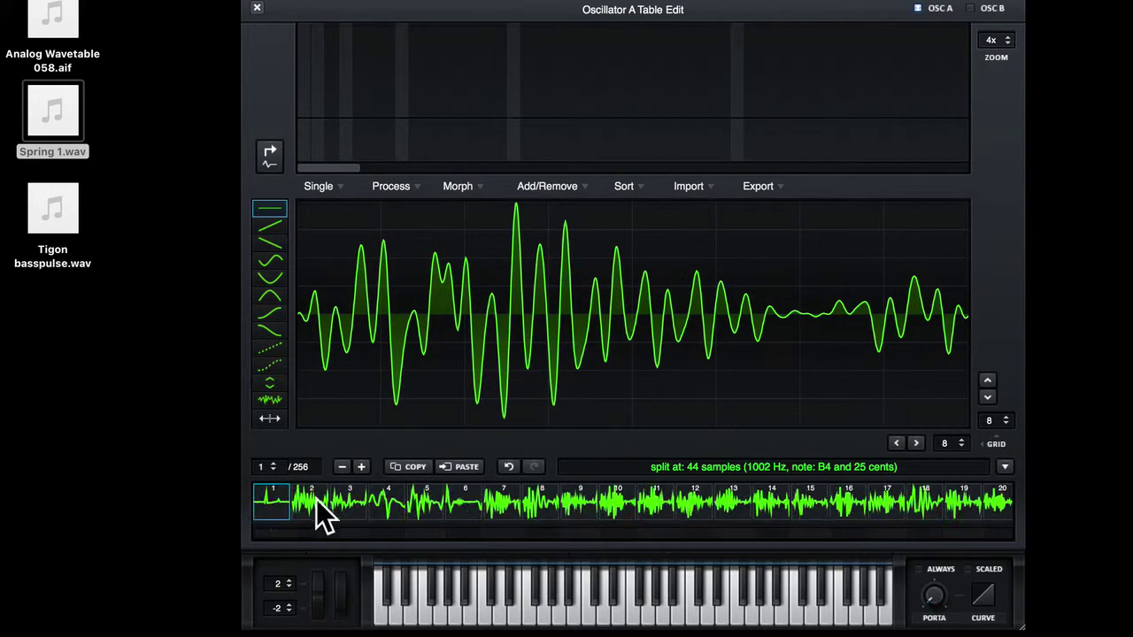
# - Remove the normalized Spring 1 wavetable's frames from the beginning through frame 7
pyautogui.click(505, 519)
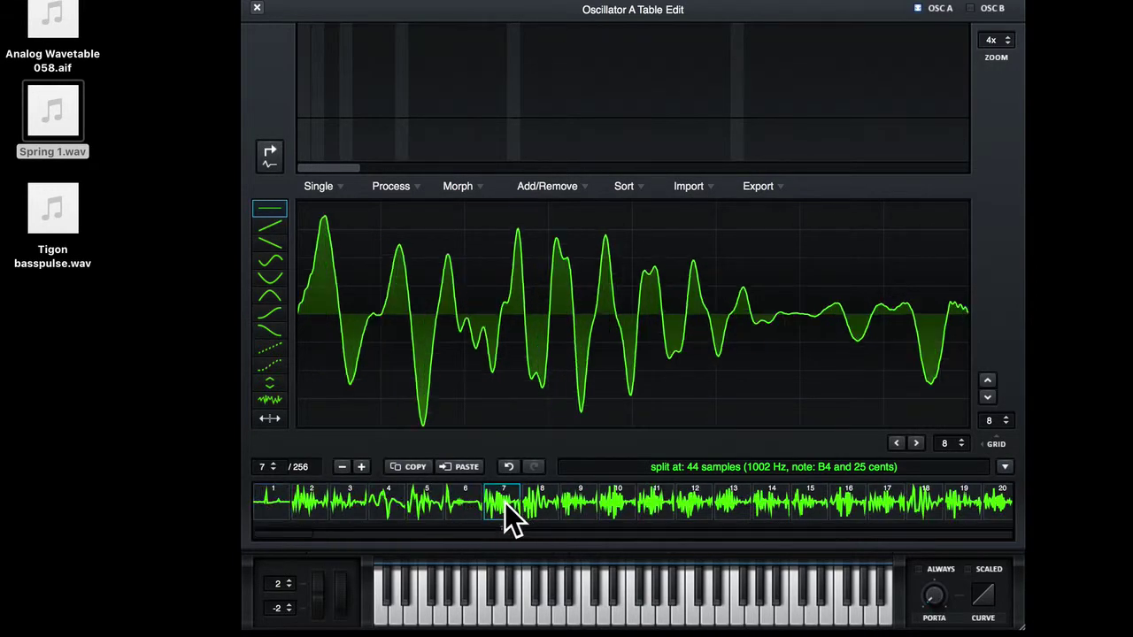
pyautogui.click(551, 186)
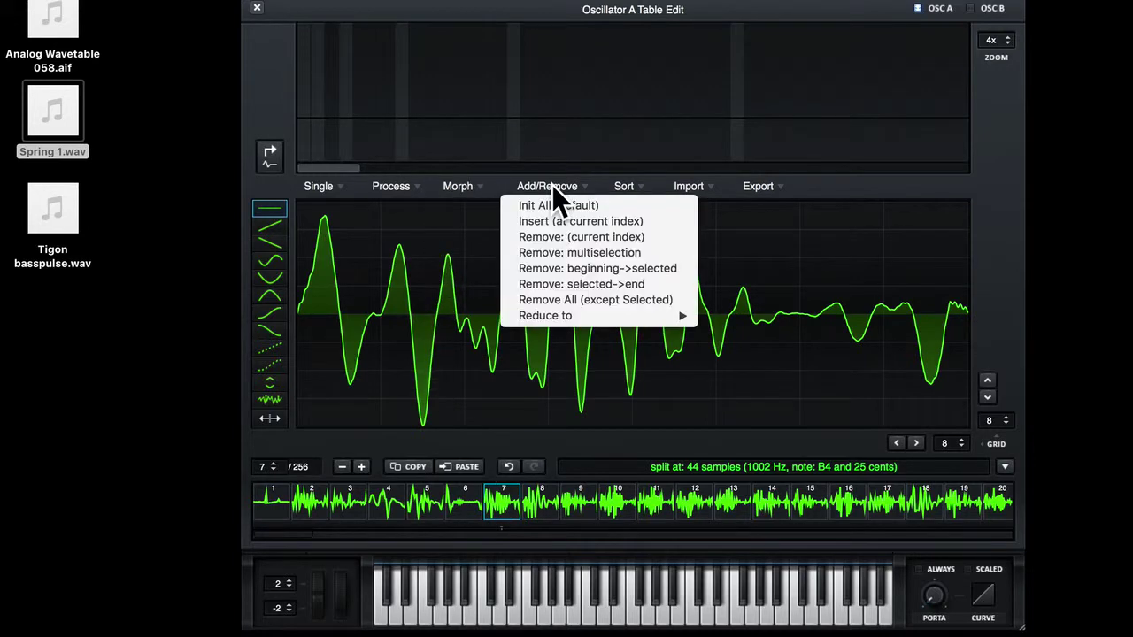
pyautogui.click(588, 269)
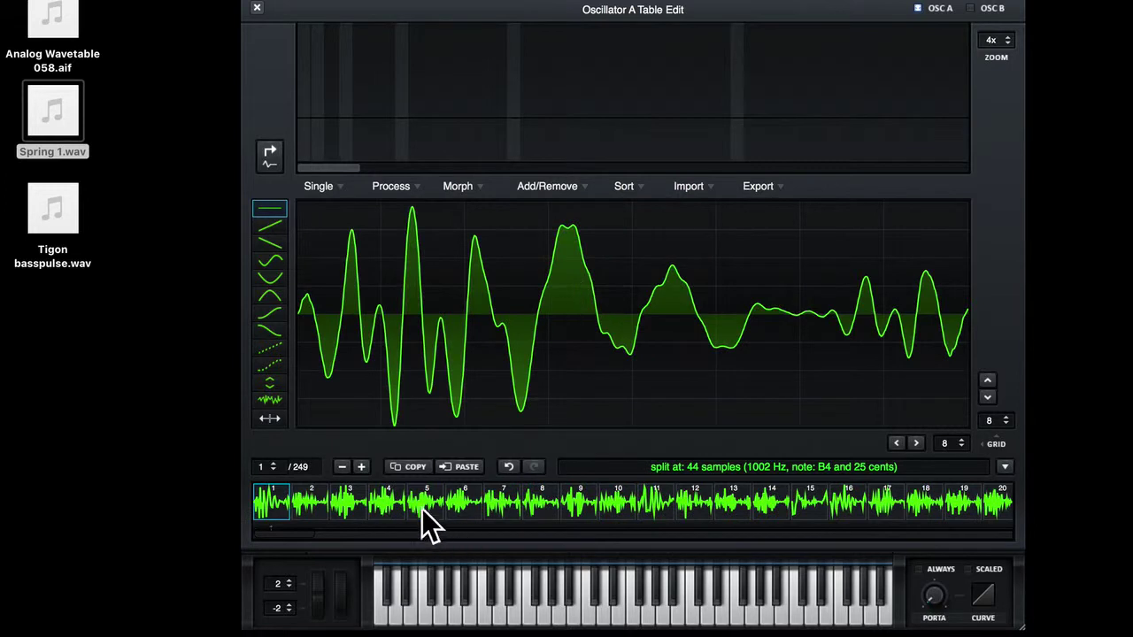
# - Remove the frames from frame 8 to the end, then close the editor and lower oscillator A's wavetable position to its minimum
pyautogui.click(540, 505)
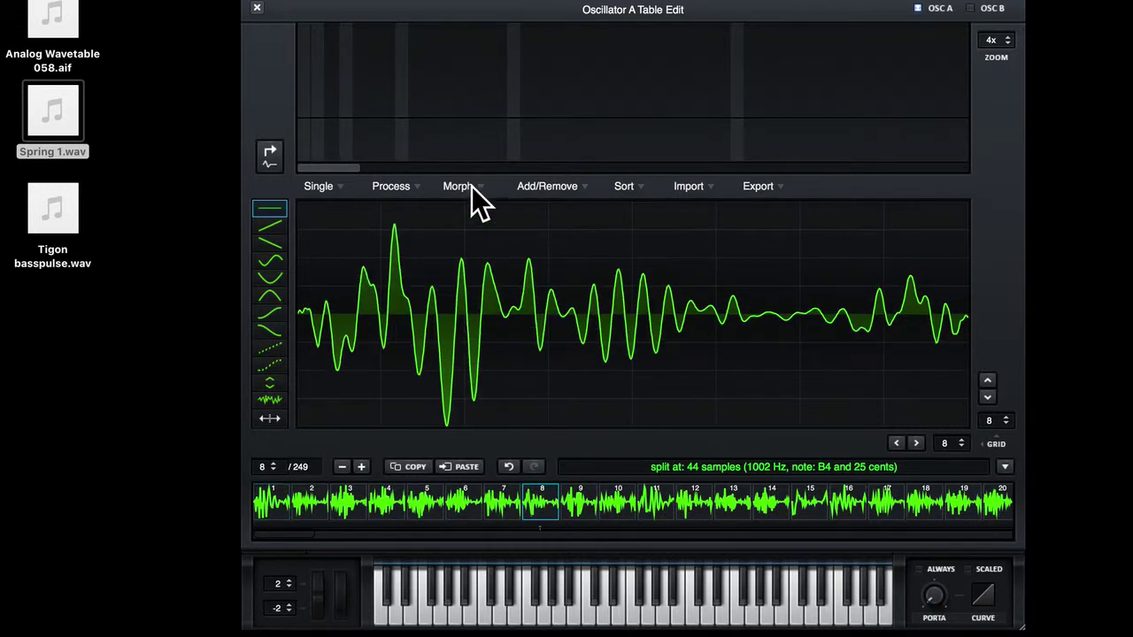
pyautogui.click(528, 183)
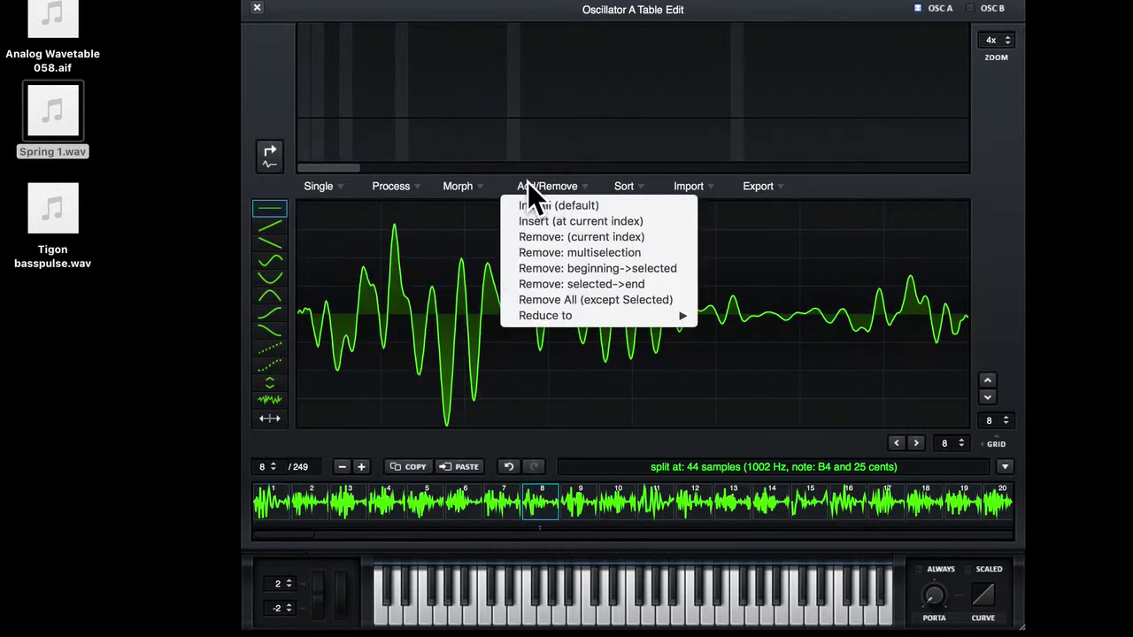
pyautogui.click(595, 286)
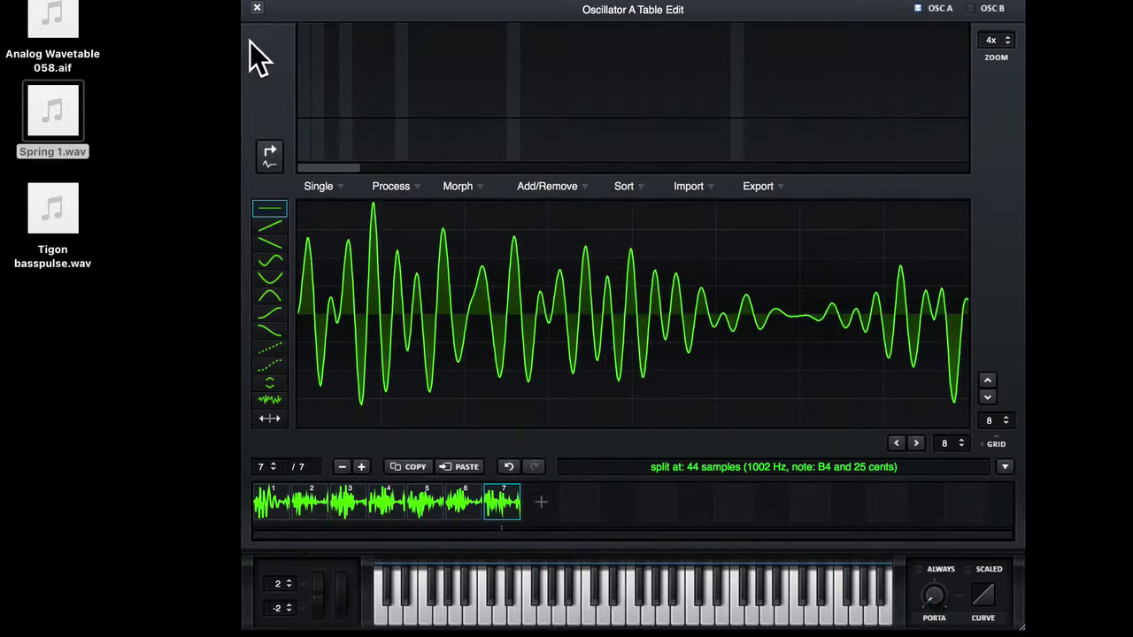
pyautogui.click(256, 8)
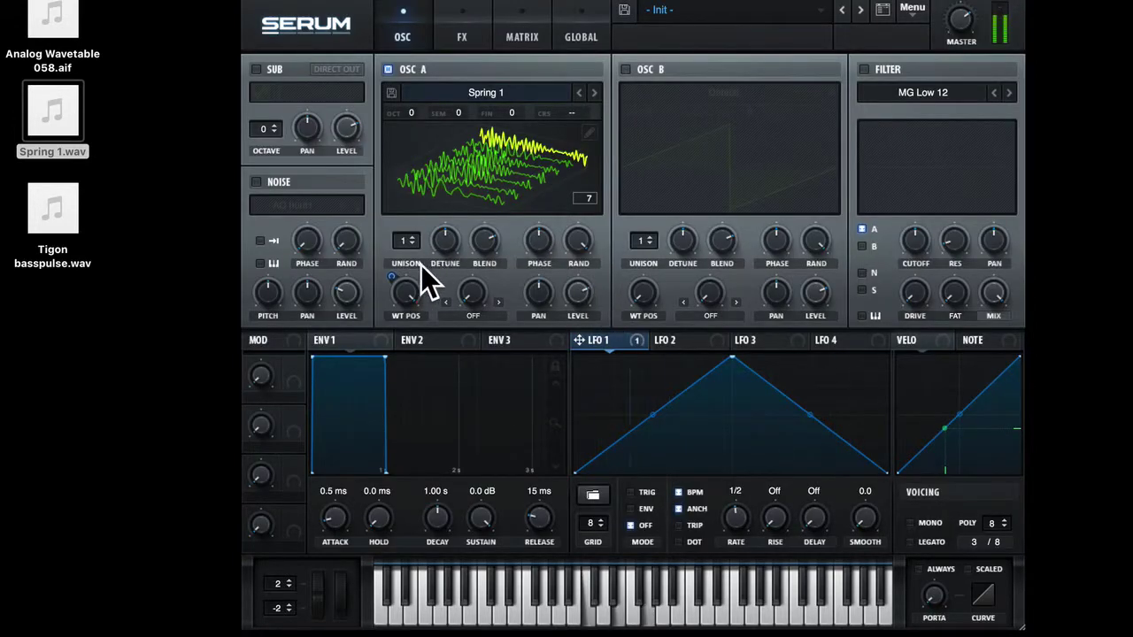
pyautogui.moveTo(407, 288); pyautogui.dragTo(424, 547)
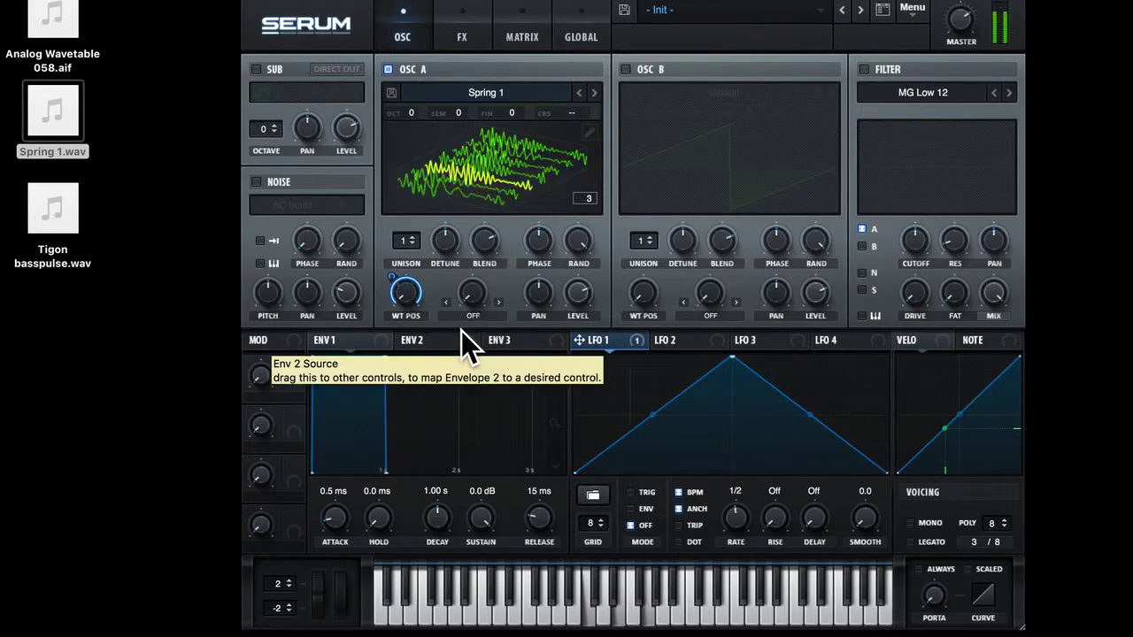
# - Set oscillator A's octave to -2 and bypass the LFO 1 modulation on its wavetable position
pyautogui.moveTo(413, 114); pyautogui.dragTo(409, 157)
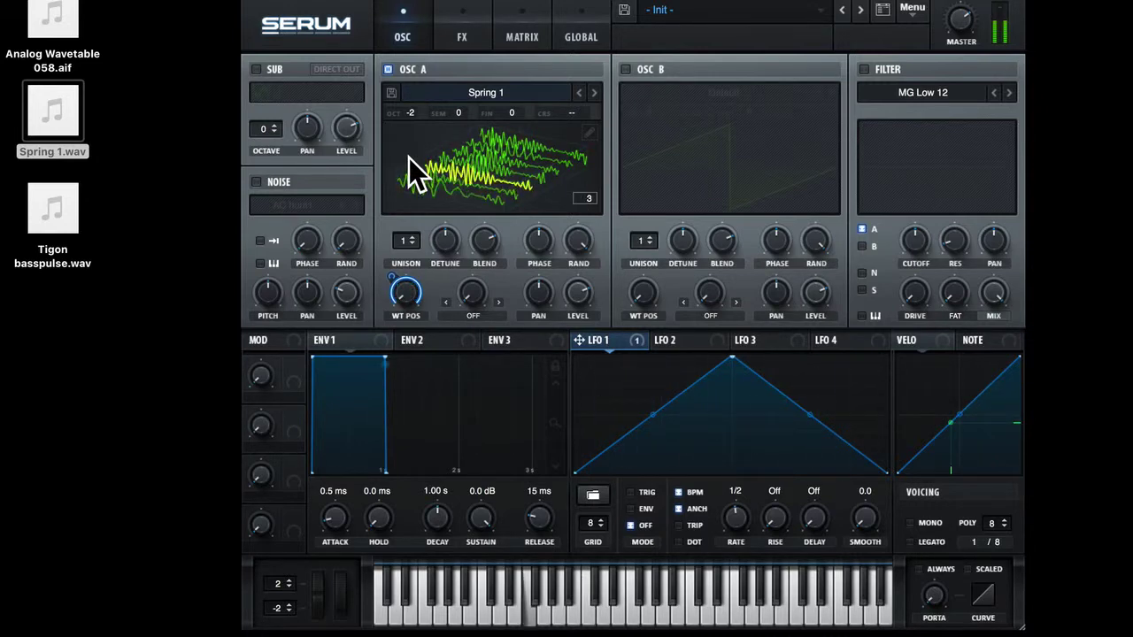
pyautogui.rightClick(406, 297)
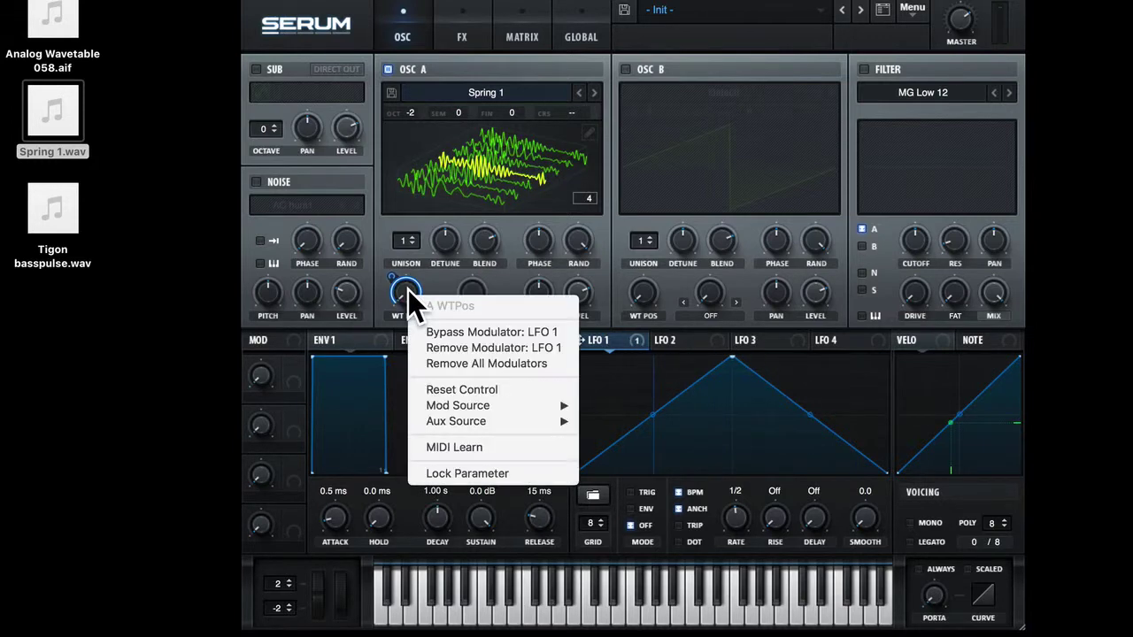
pyautogui.click(444, 327)
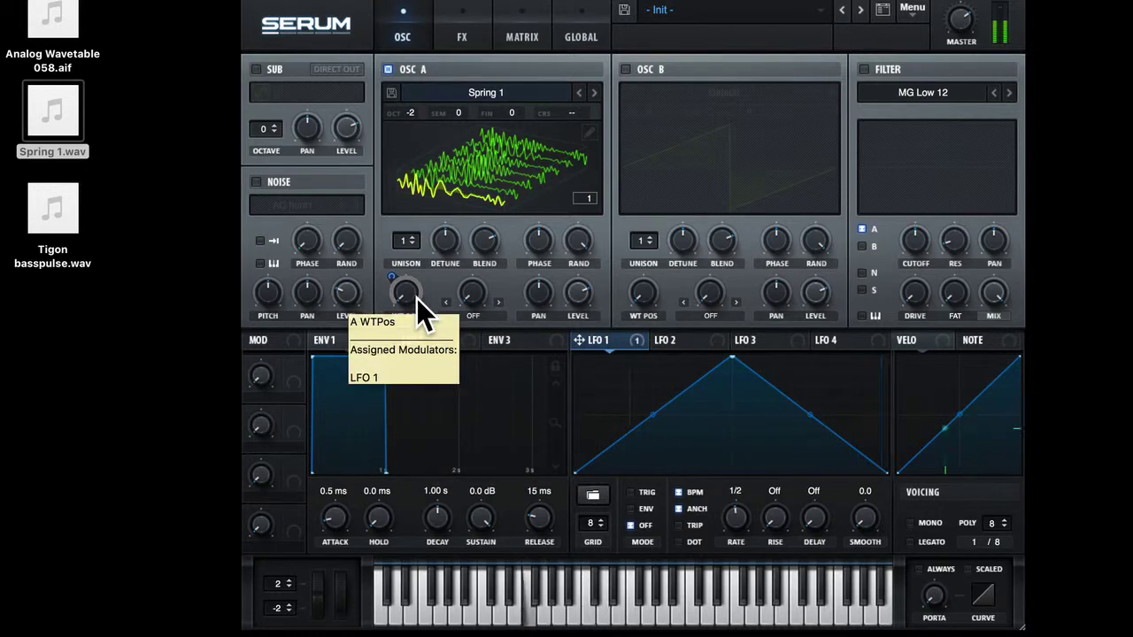
# - Import Spring 1.wav into oscillator A in another import mode and remove its frames from the beginning through frame 7
pyautogui.moveTo(46, 120); pyautogui.dragTo(526, 203)
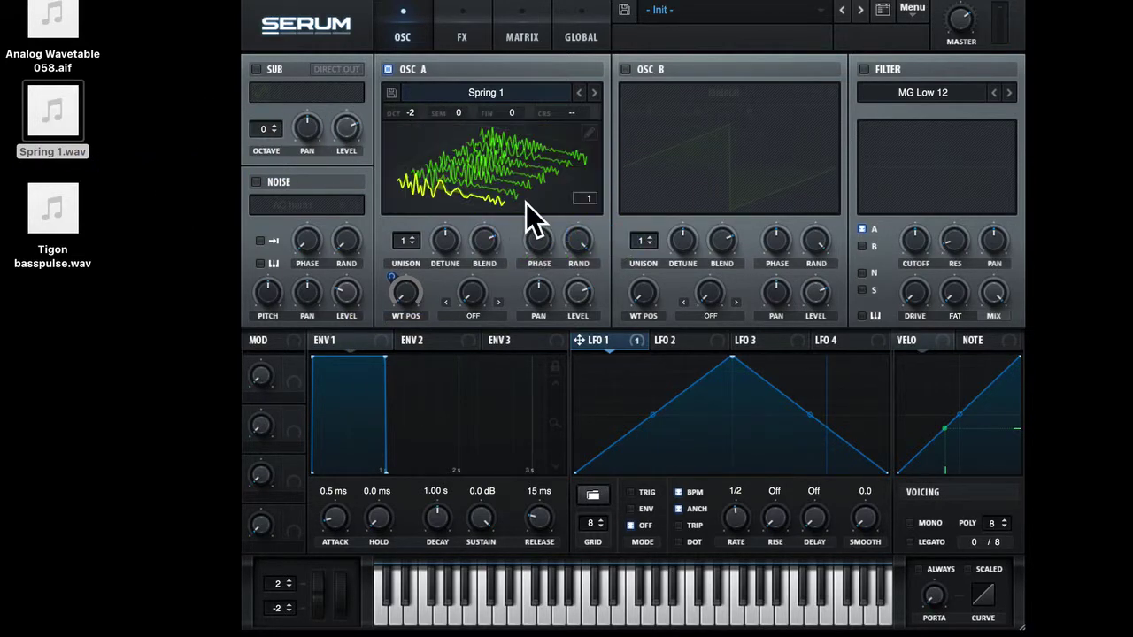
pyautogui.click(590, 133)
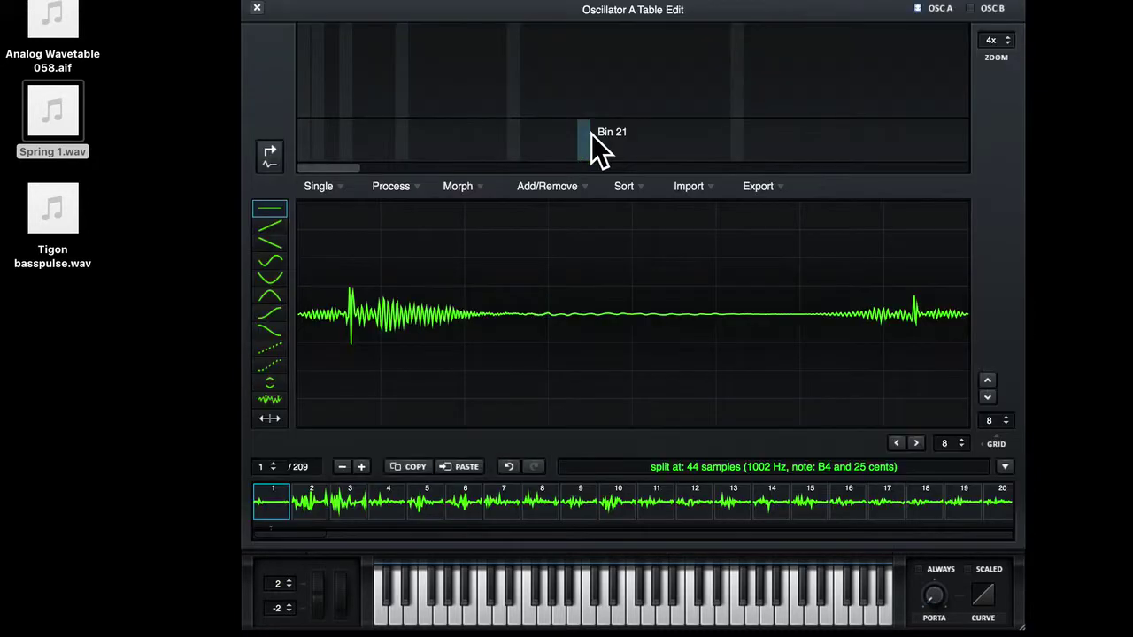
pyautogui.click(492, 502)
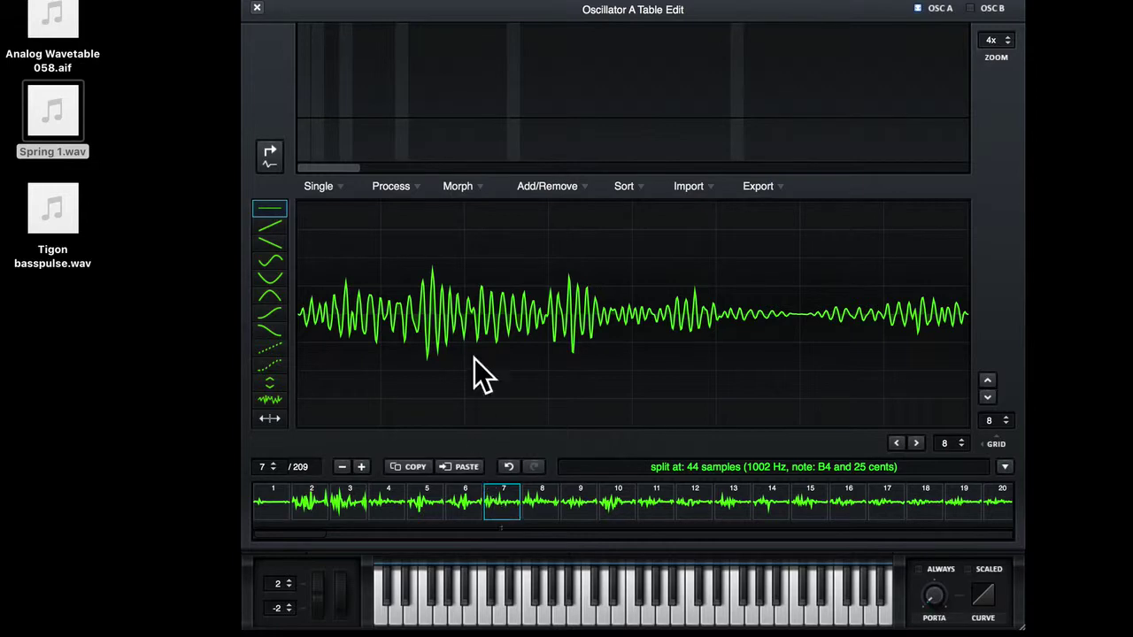
pyautogui.click(531, 184)
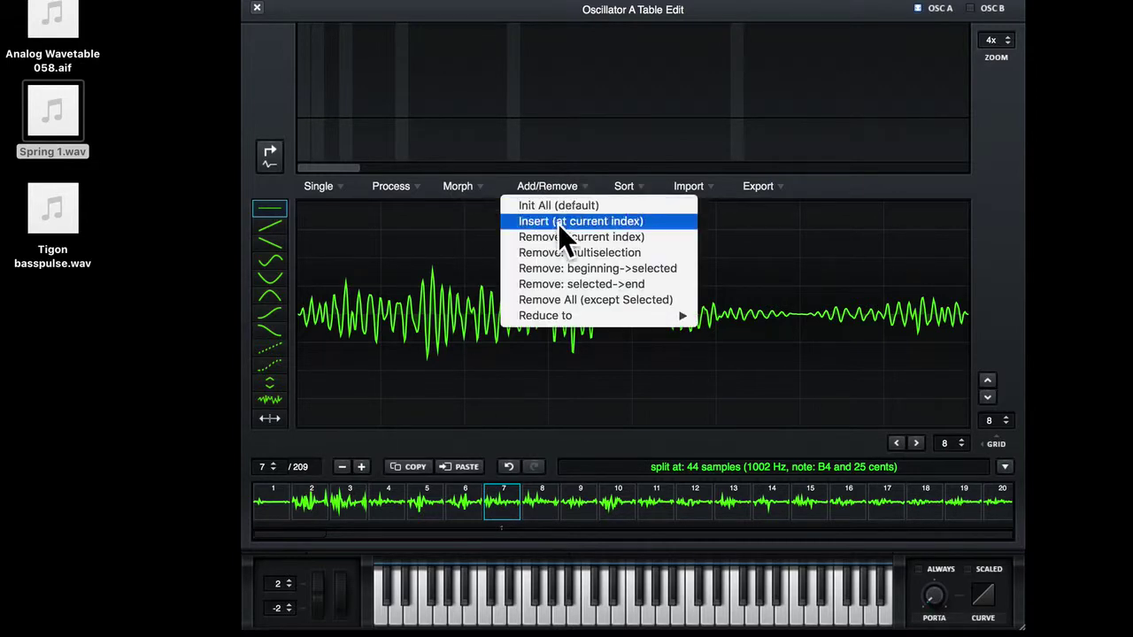
pyautogui.click(596, 268)
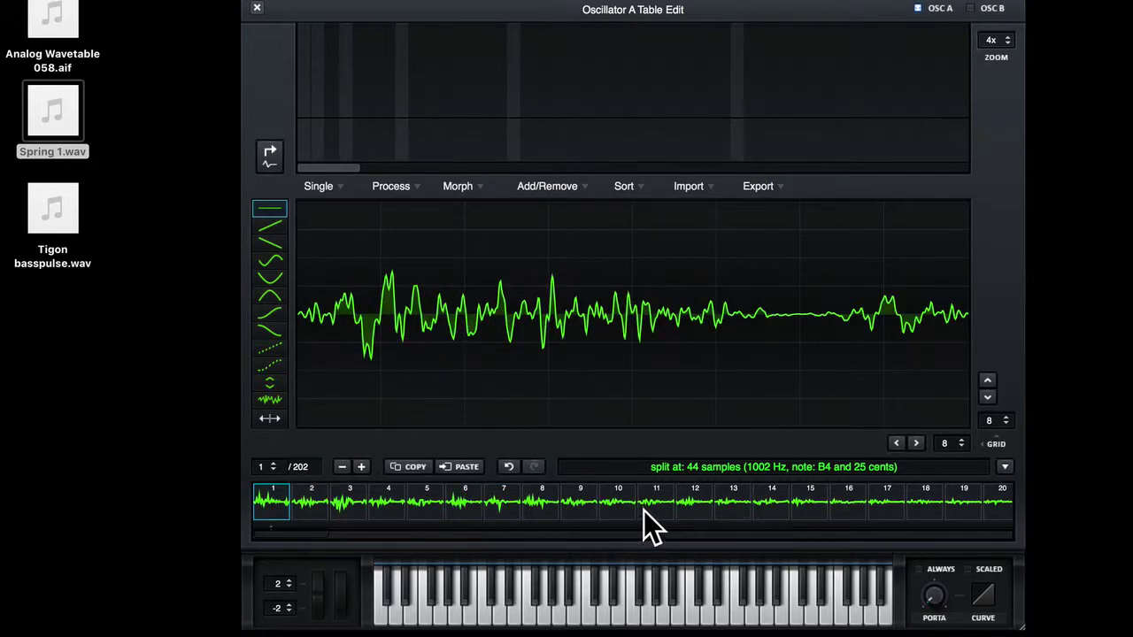
# - Remove the newly imported Spring 1 wavetable's frames from frame 4 to the end
pyautogui.click(402, 506)
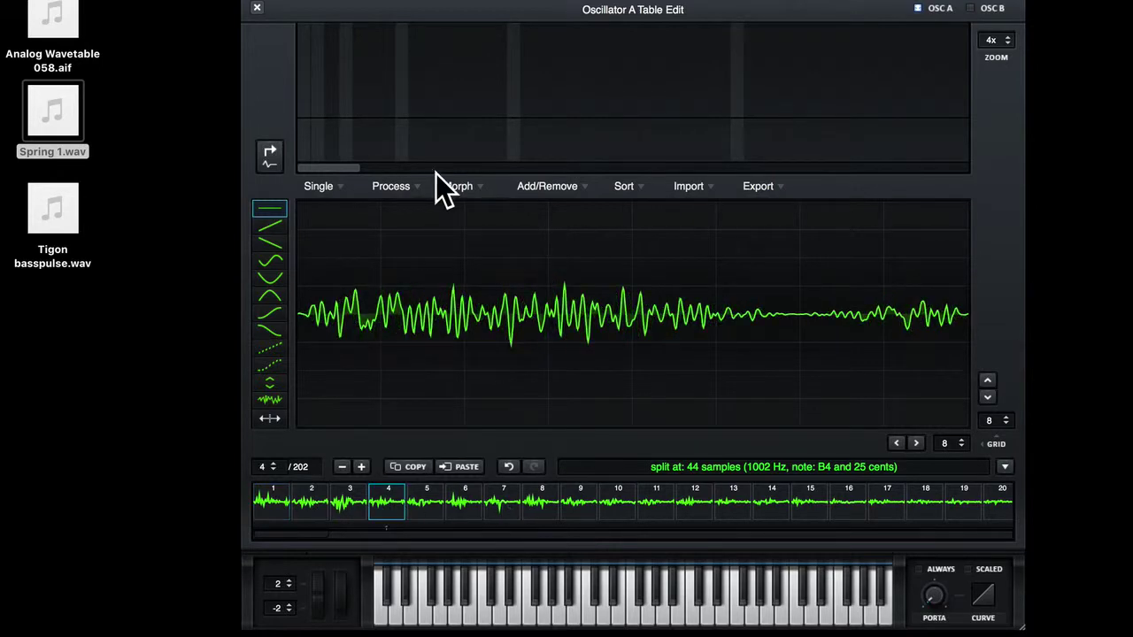
pyautogui.click(528, 185)
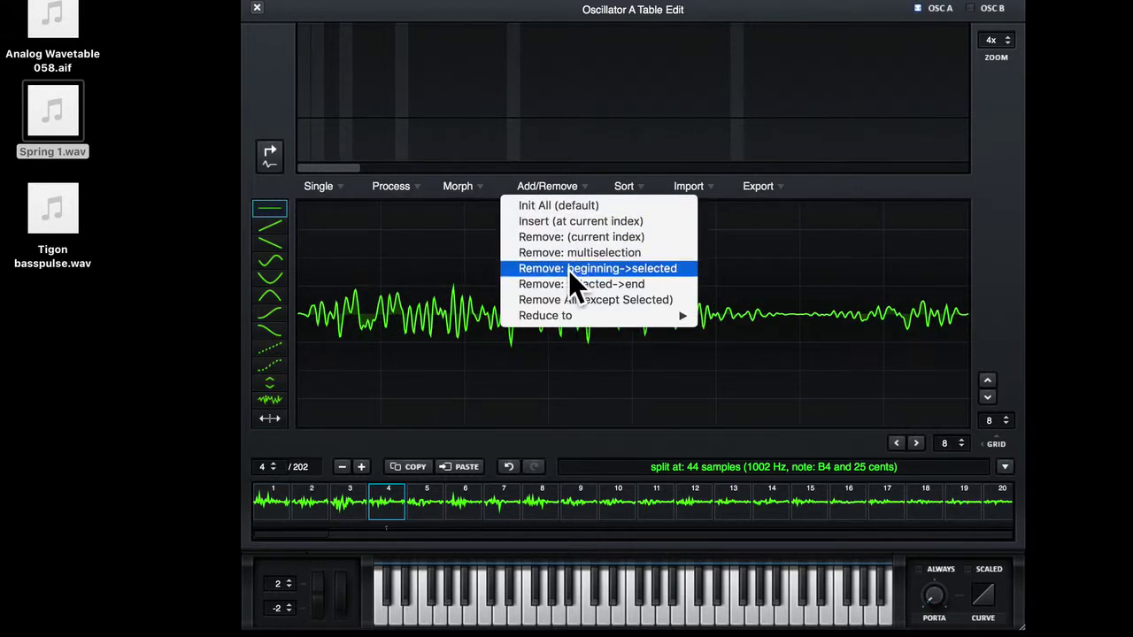
pyautogui.click(543, 283)
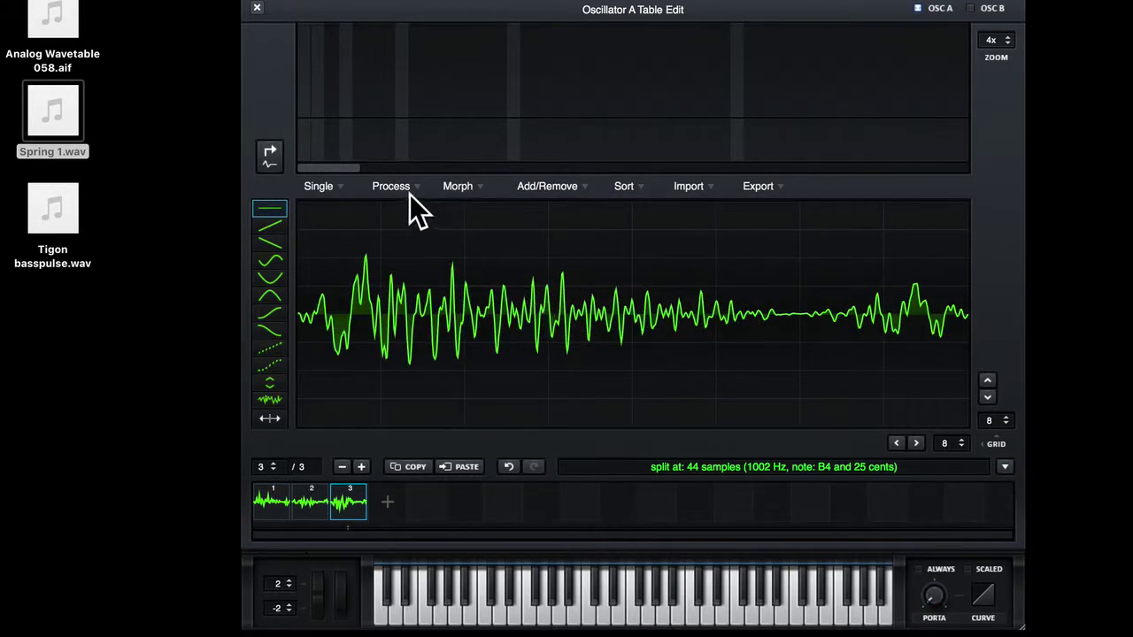
# - Crossfade-morph the three remaining Spring 1 frames and close the wavetable editor
pyautogui.click(462, 185)
pyautogui.click(472, 206)
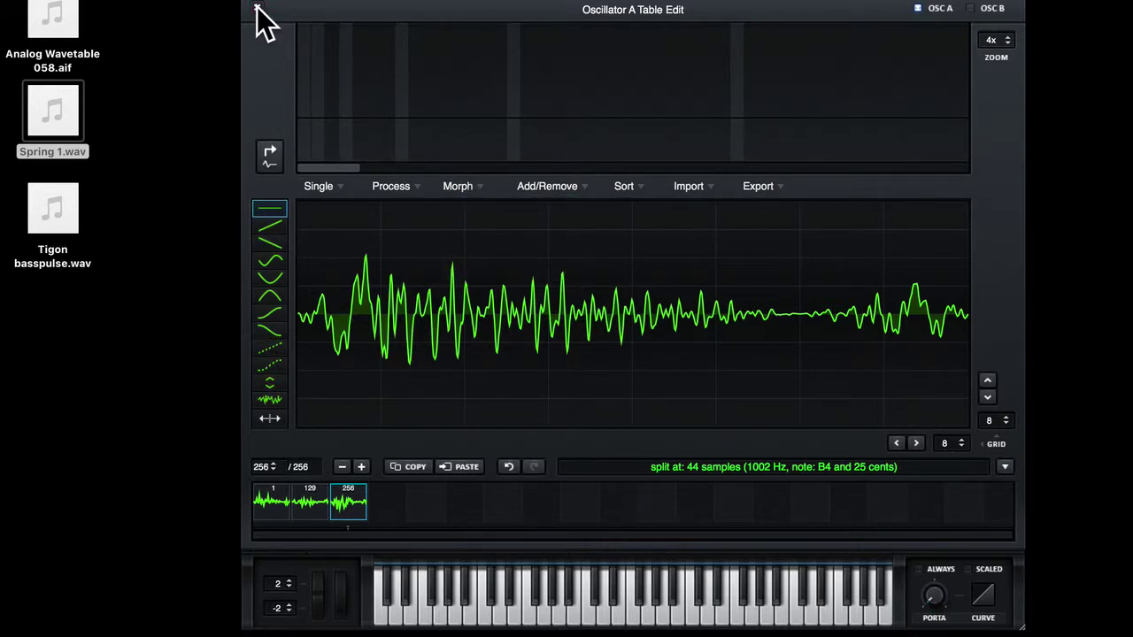
pyautogui.click(258, 9)
# - Set oscillator A's wavetable position to its maximum and re-enable the bypassed LFO 1 modulation on it
pyautogui.moveTo(406, 301)
pyautogui.mouseDown()
pyautogui.moveTo(418, 492)
pyautogui.moveTo(421, 296)
pyautogui.mouseUp()
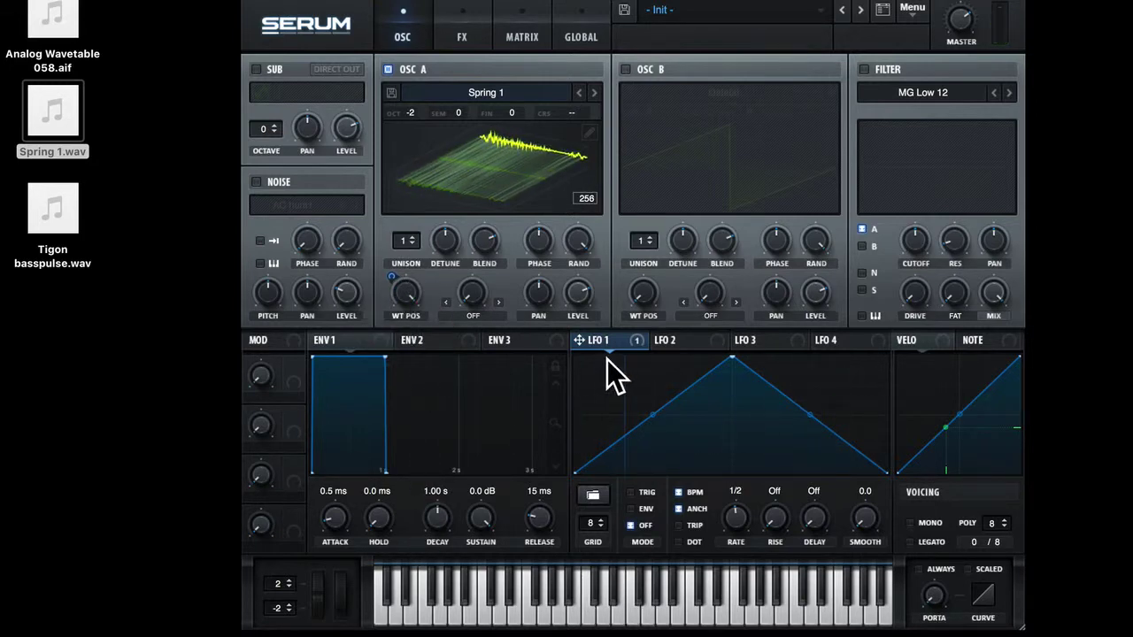
pyautogui.rightClick(401, 298)
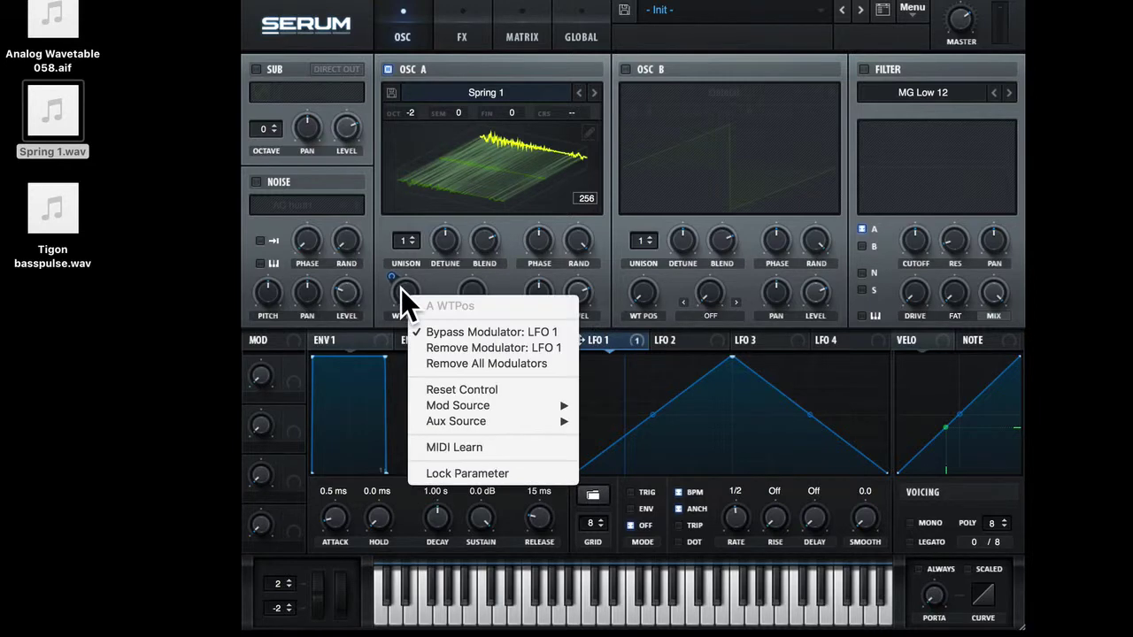
pyautogui.click(471, 333)
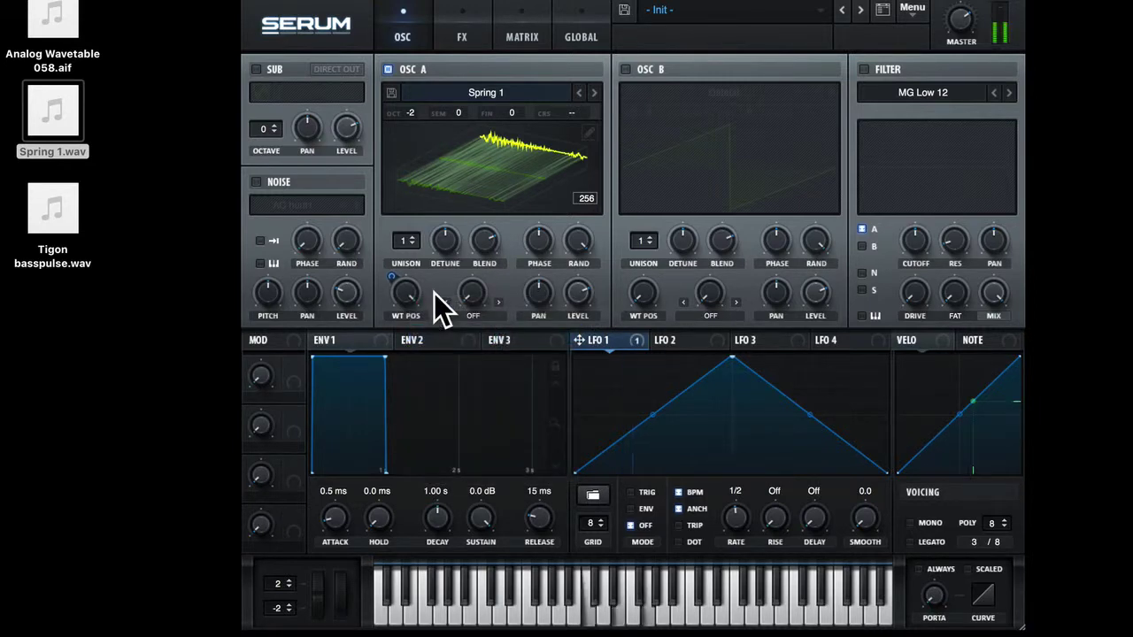
# - Lower oscillator A's wavetable position to its minimum and open its wavetable in the editor
pyautogui.moveTo(425, 299); pyautogui.dragTo(412, 354)
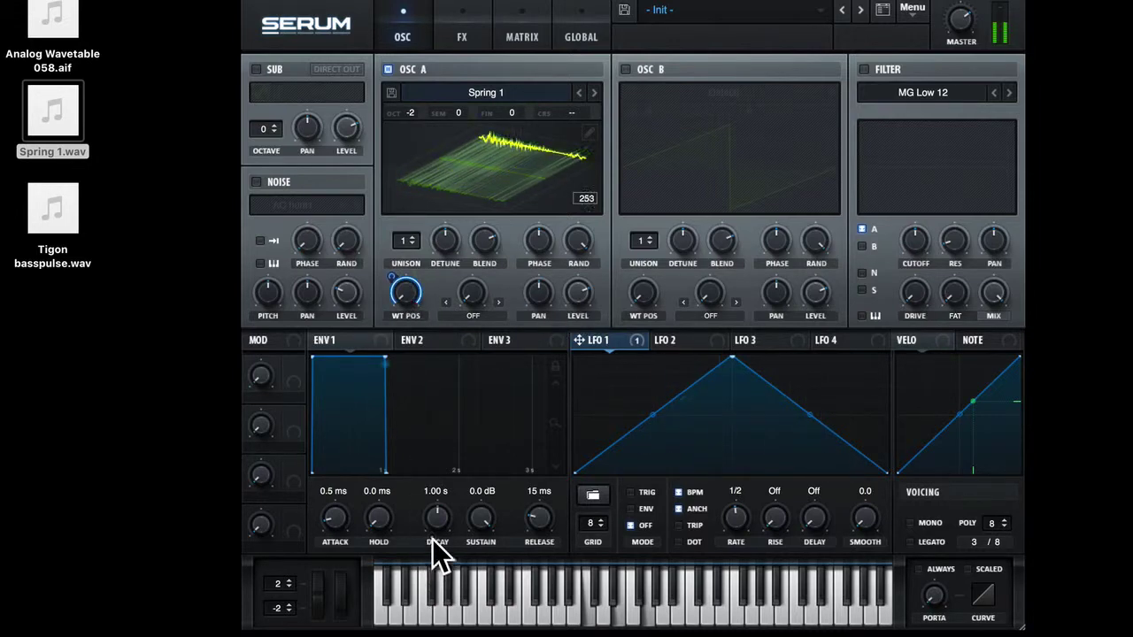
pyautogui.doubleClick(466, 175)
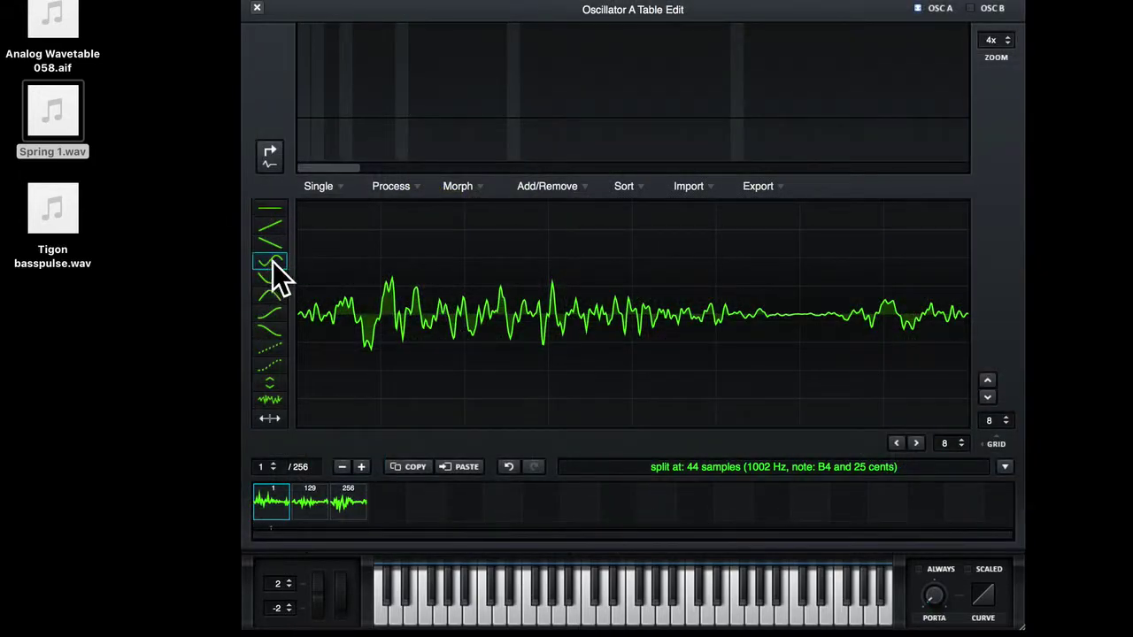
# - Draw sine shapes across the second to fourth grid segments of frame 1 and flatten its first segment
pyautogui.moveTo(382, 296)
pyautogui.mouseDown()
pyautogui.moveTo(430, 321)
pyautogui.moveTo(483, 291)
pyautogui.moveTo(617, 323)
pyautogui.mouseUp()
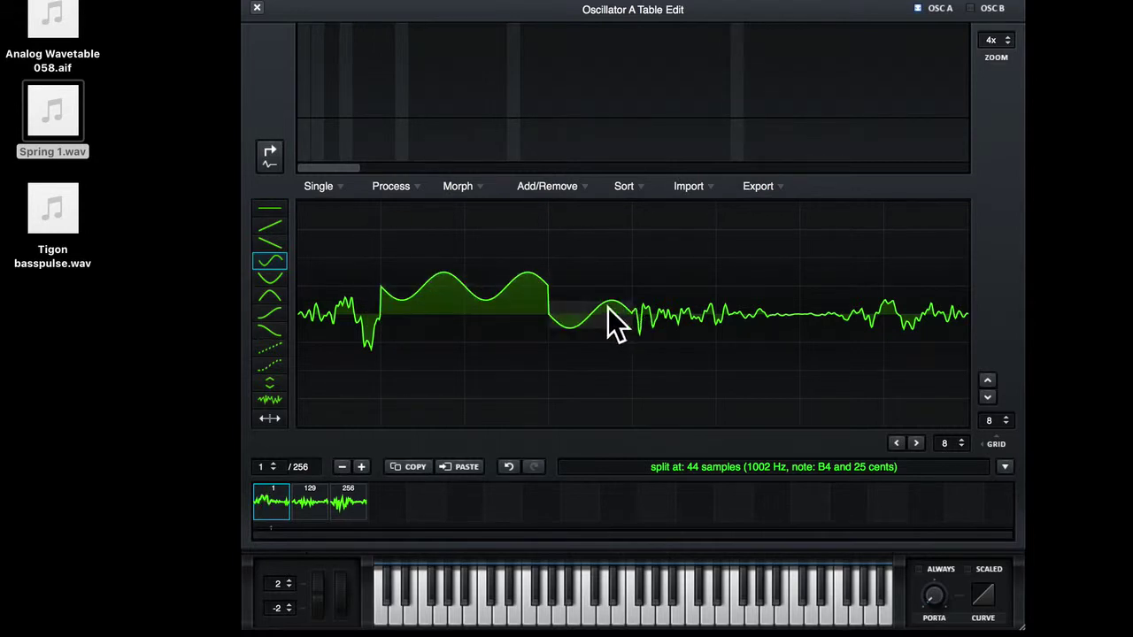
pyautogui.click(269, 209)
pyautogui.moveTo(301, 315); pyautogui.dragTo(376, 311)
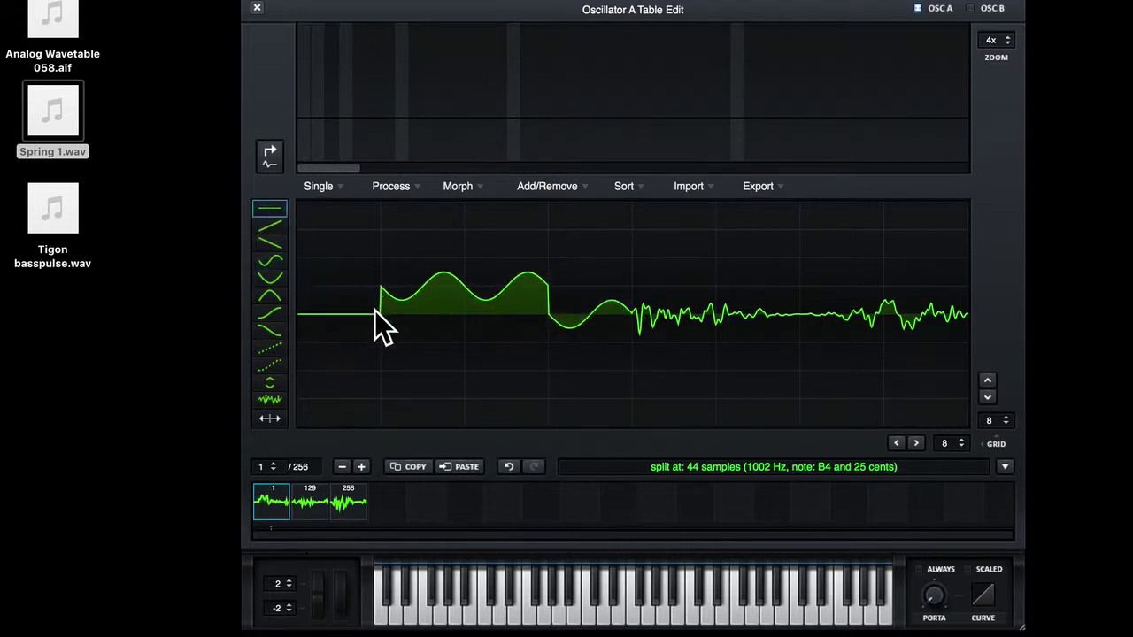
# - Reshape the remaining key frames with rising S-curve segments and crossfade-morph the edited wavetable
pyautogui.click(269, 312)
pyautogui.click(457, 187)
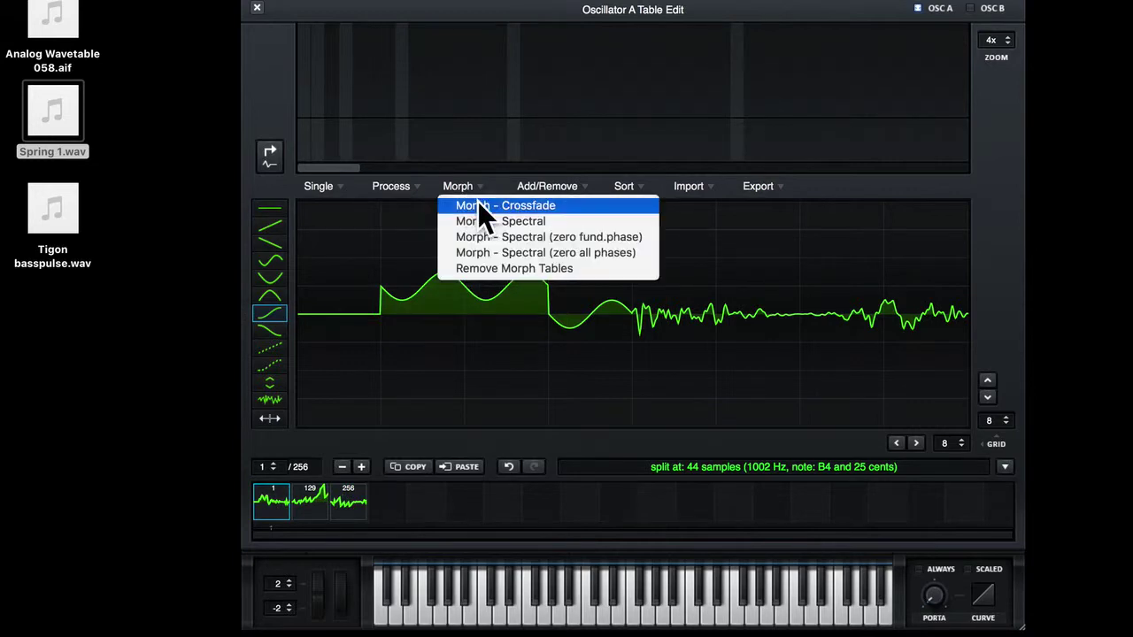
pyautogui.click(478, 204)
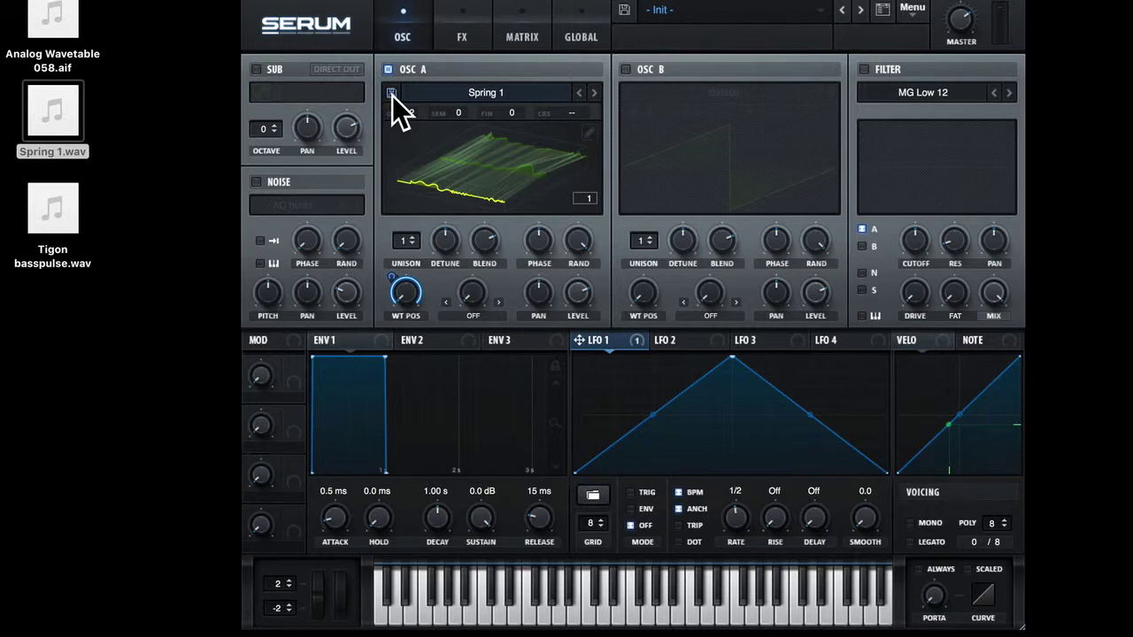
# - Try to bring Tigon basspulse.wav into oscillator A and open the wavetable editor's list of audio import modes
pyautogui.moveTo(53, 208); pyautogui.dragTo(471, 133)
pyautogui.click(599, 113)
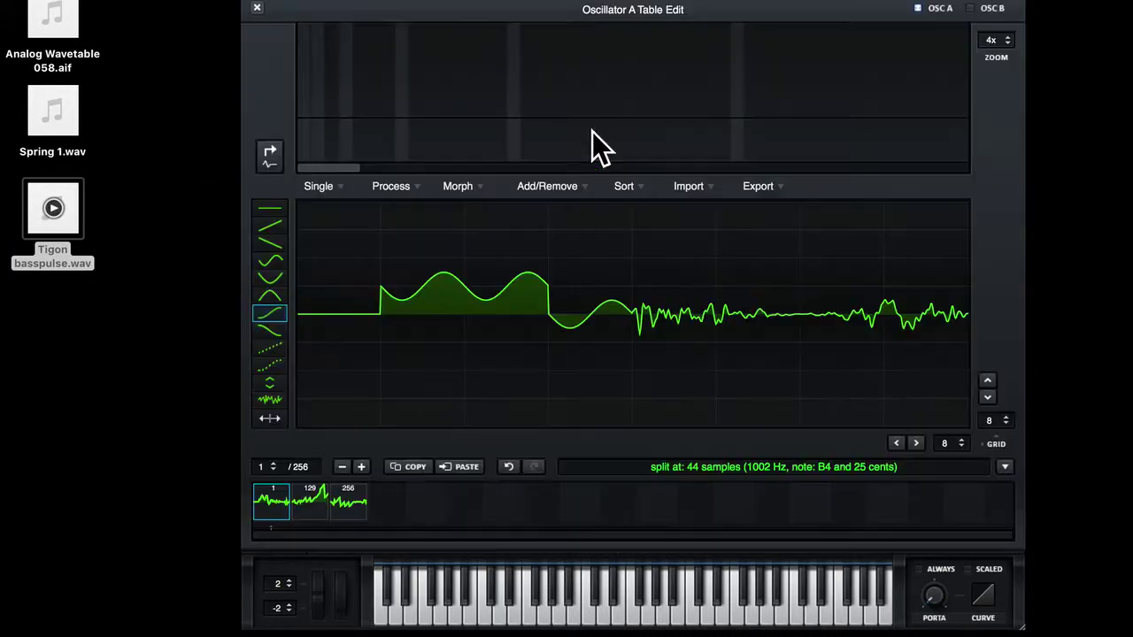
pyautogui.click(694, 186)
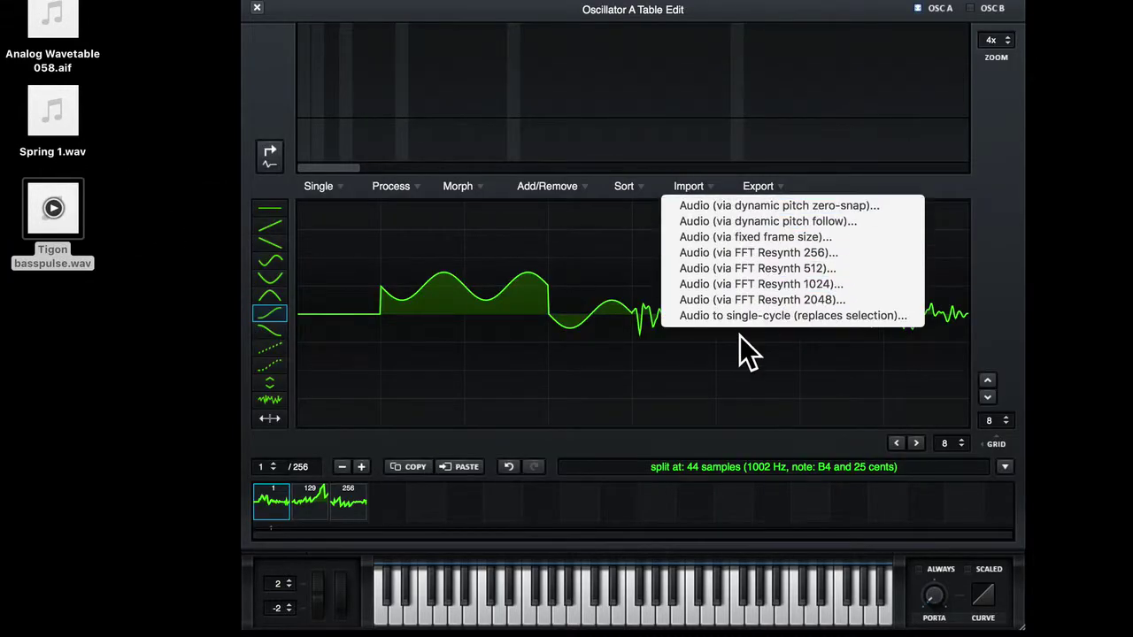